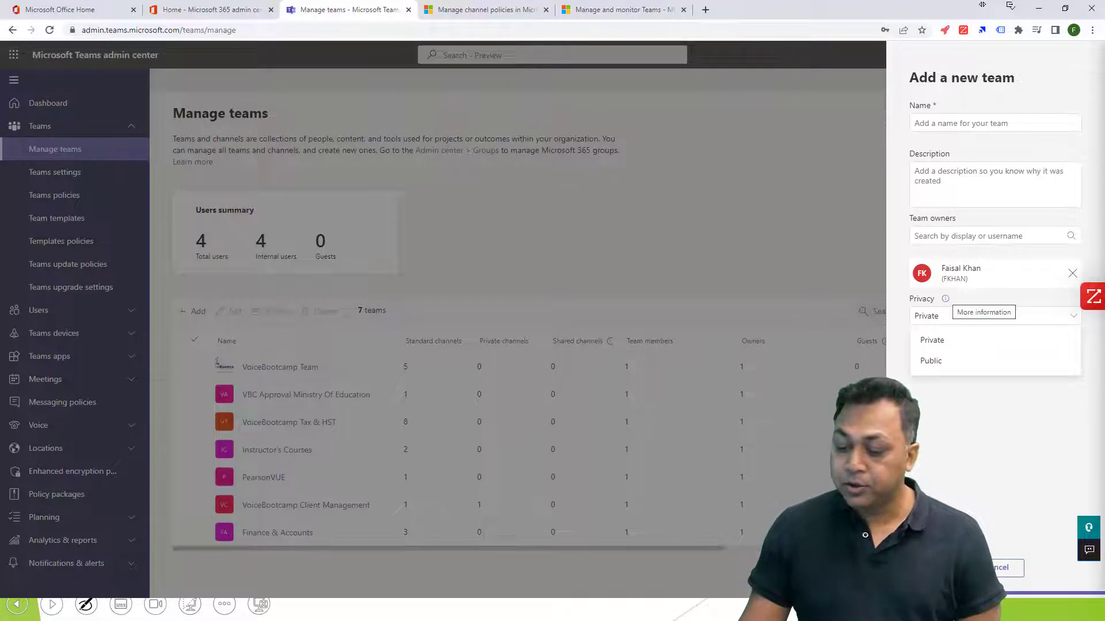
Read the explanation of private and public teams, and discard the new team form.
{"action": "left_click", "coordinate": [946, 298]}
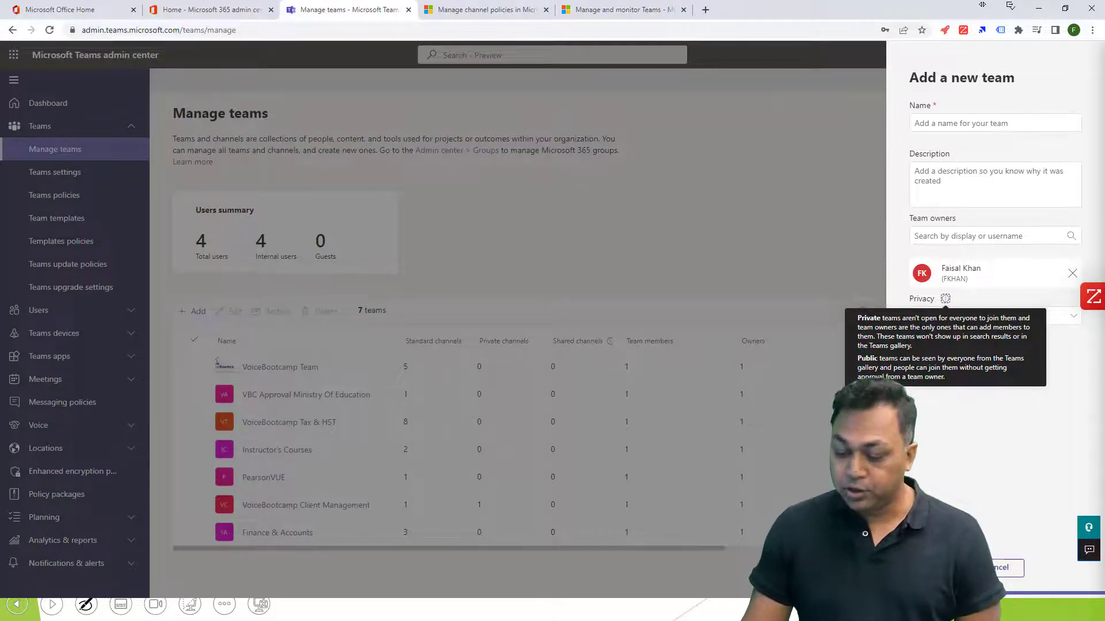
{"action": "key", "text": "Escape"}
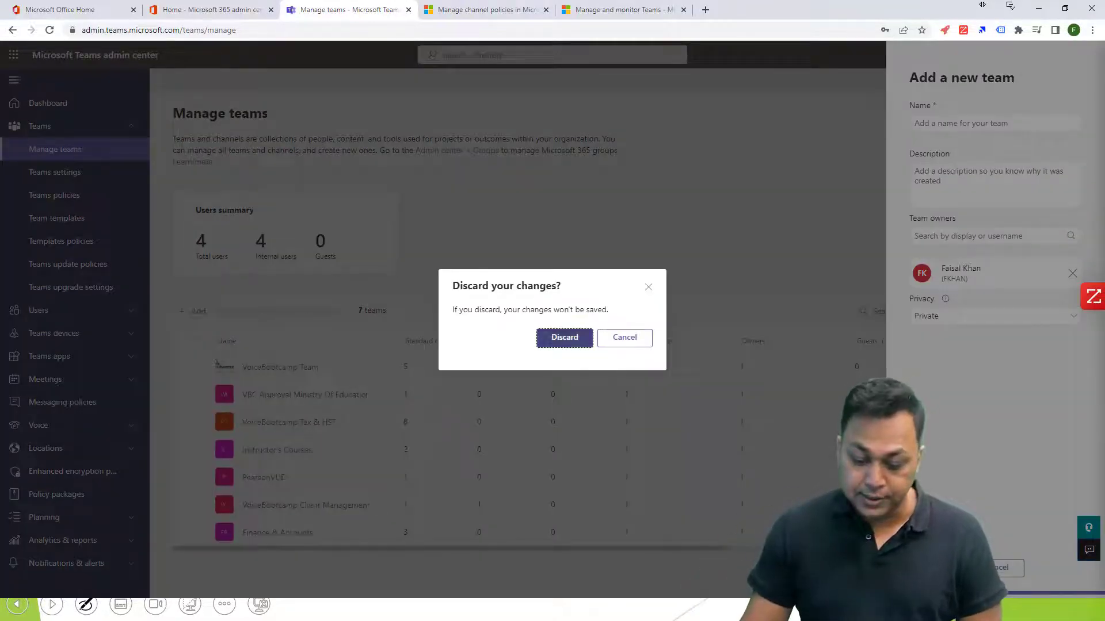
{"action": "key", "text": "Return"}
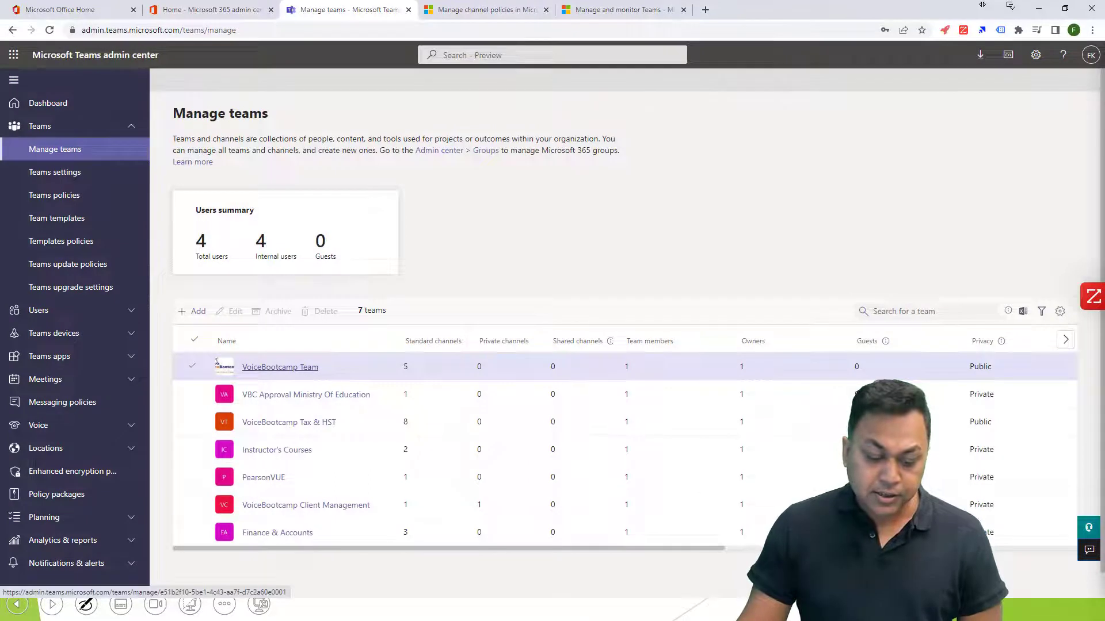
Open the VoiceBootcamp Team details and look through its channels, settings and members.
{"action": "left_click", "coordinate": [217, 363]}
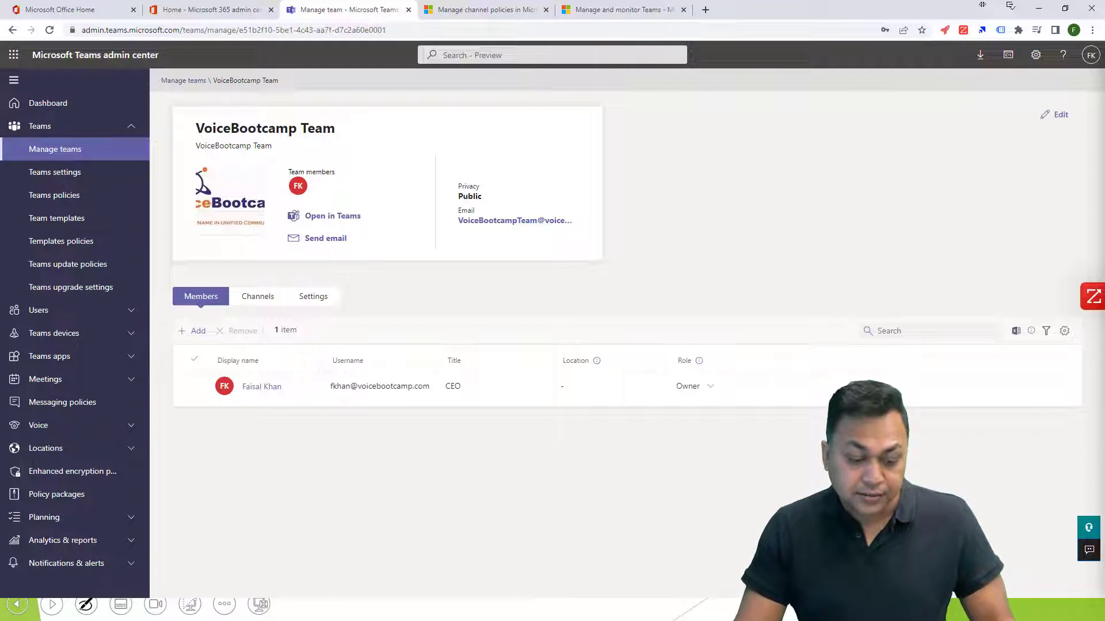
{"action": "left_click", "coordinate": [258, 297]}
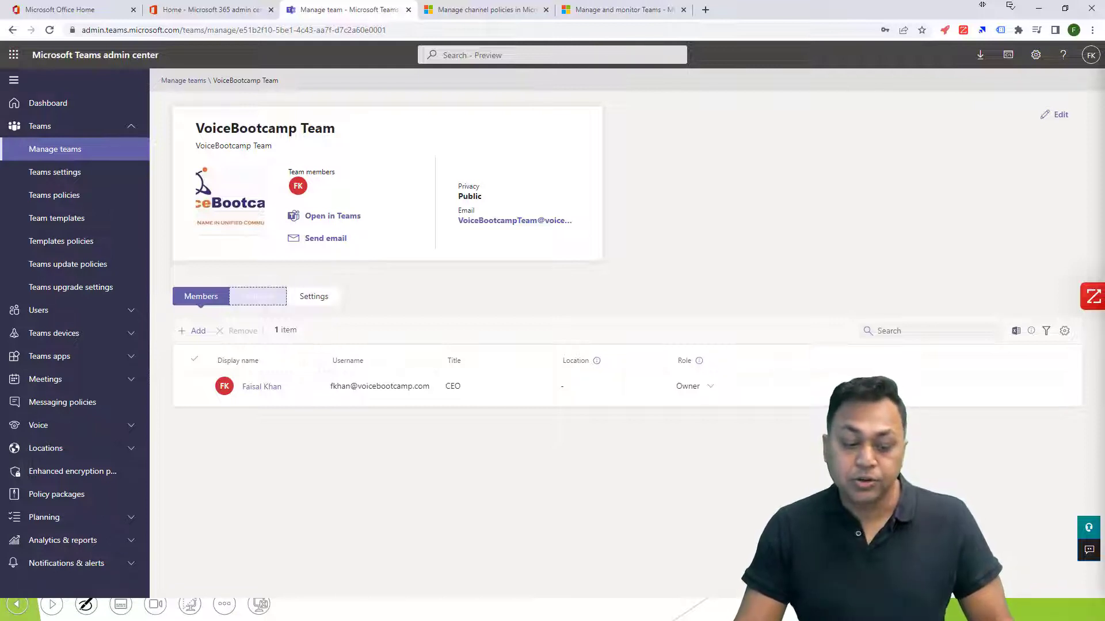
{"action": "left_click", "coordinate": [313, 296]}
{"action": "left_click", "coordinate": [201, 297]}
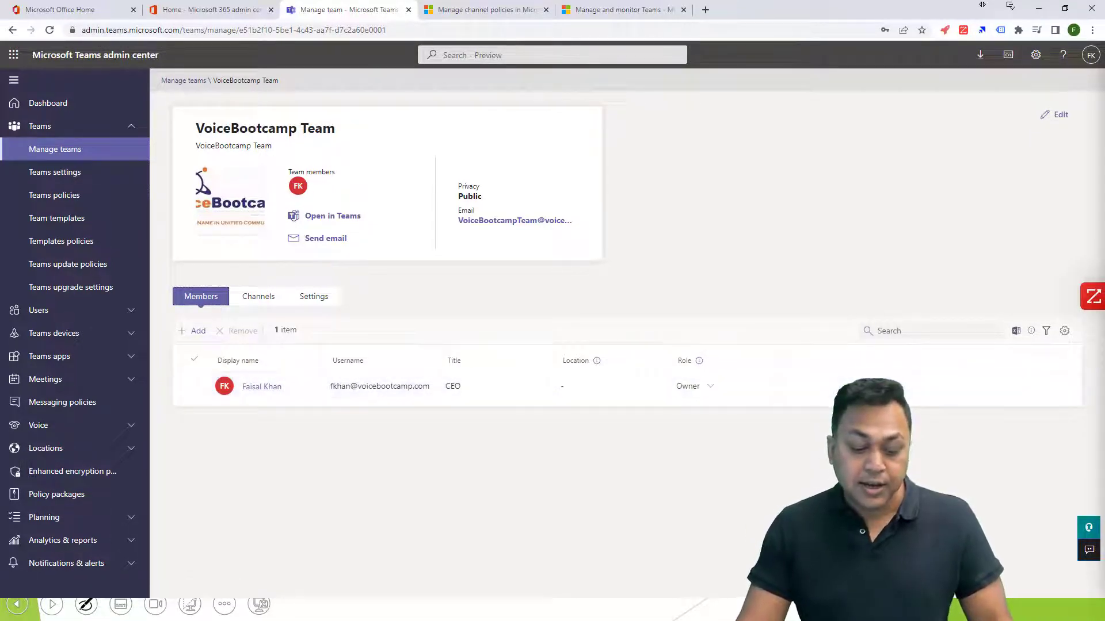
Add the VoiceBootcamp Support account as a member of VoiceBootcamp Team.
{"action": "left_click", "coordinate": [193, 330]}
{"action": "type", "text": "support"}
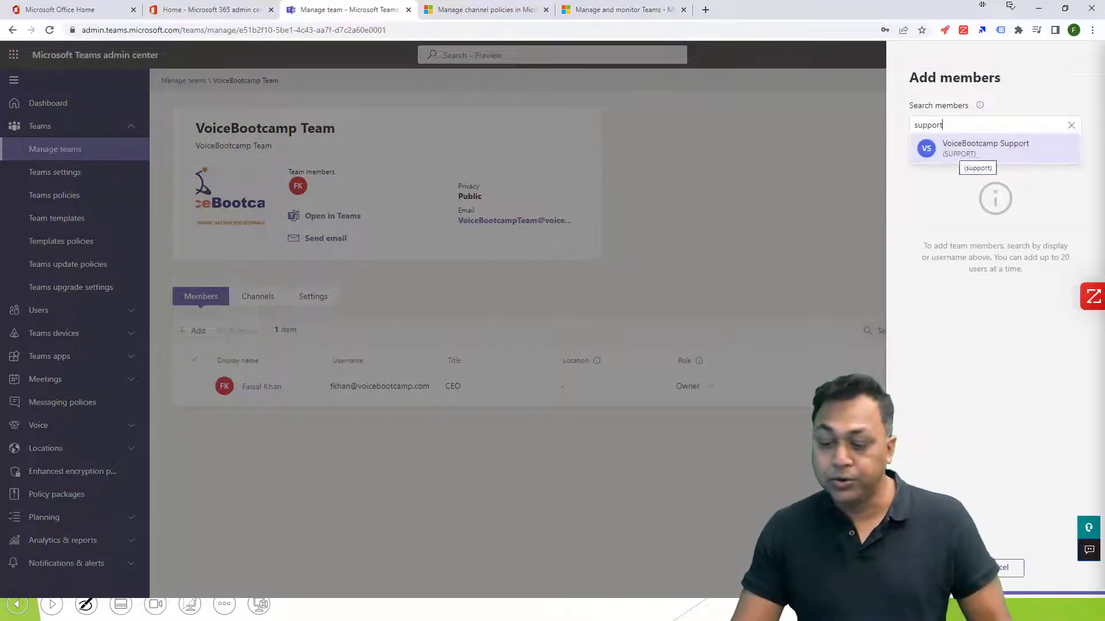
{"action": "key", "text": "Return"}
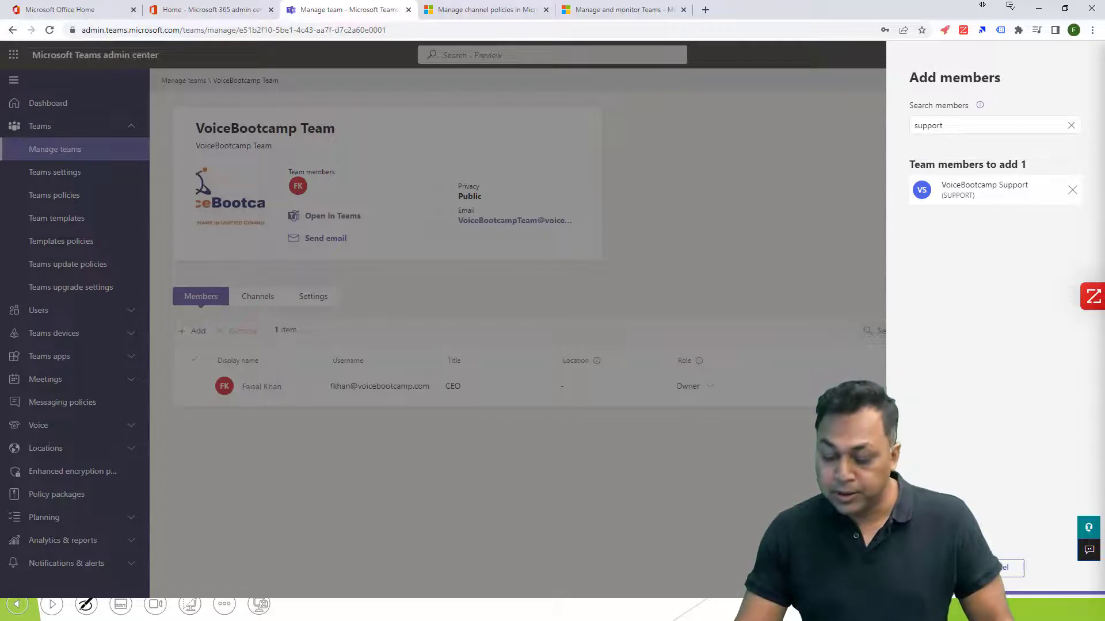
{"action": "left_click", "coordinate": [937, 568]}
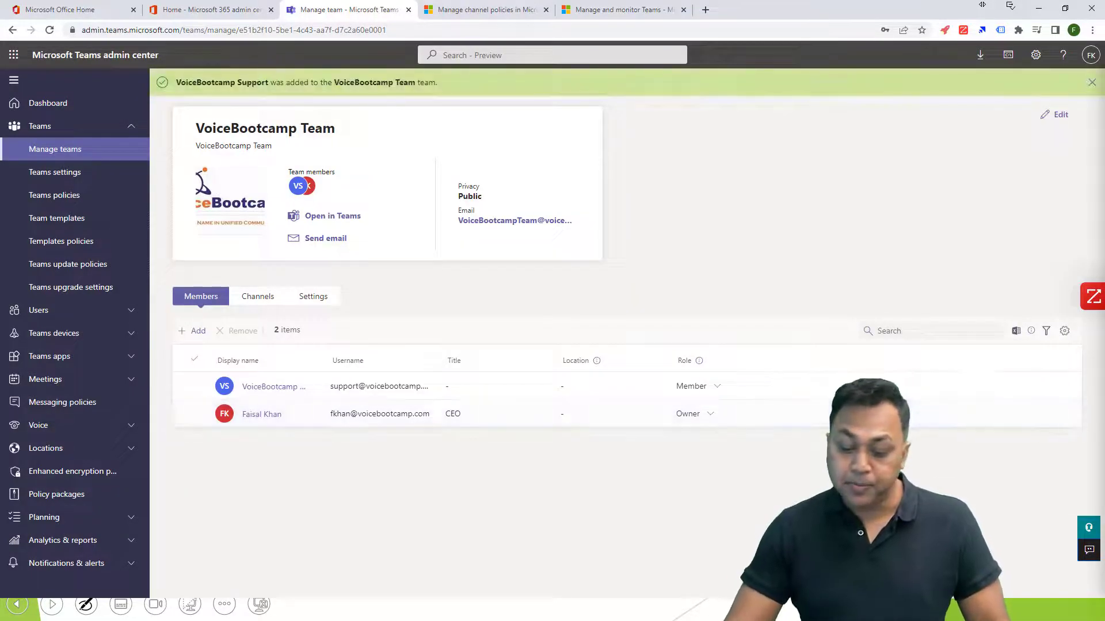
Change the VoiceBootcamp Support account's role in the team to Owner.
{"action": "left_click", "coordinate": [695, 414]}
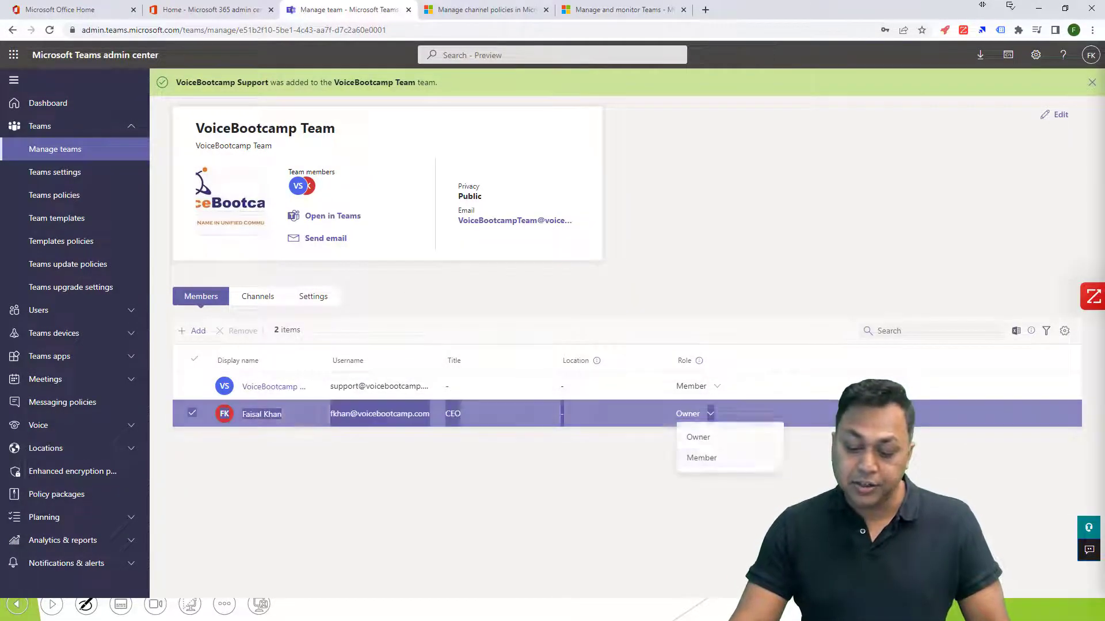
{"action": "left_click", "coordinate": [698, 386]}
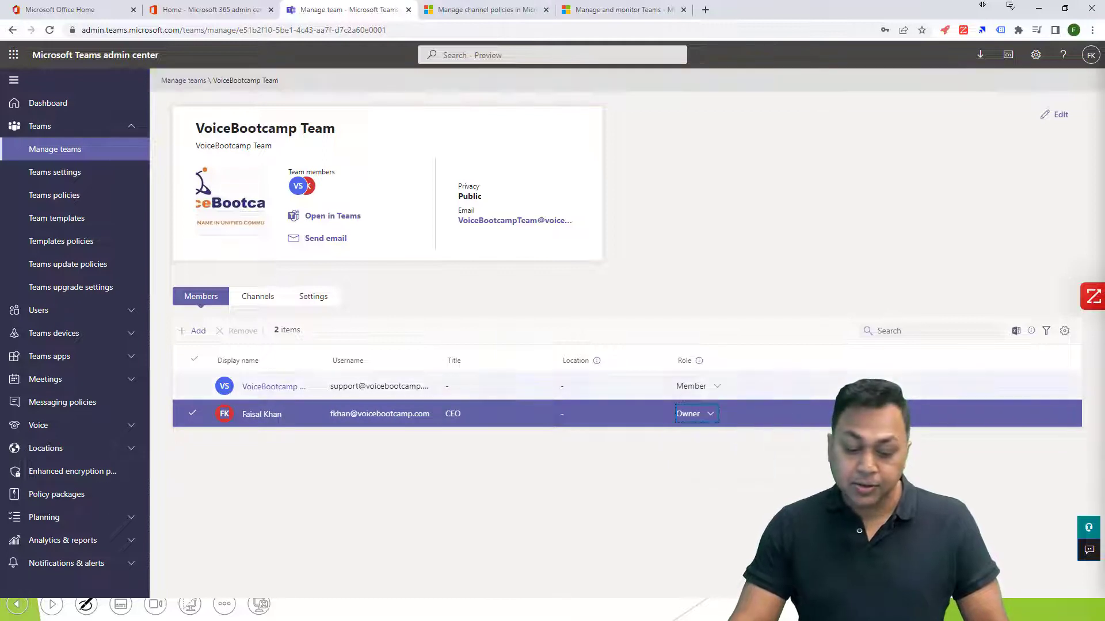
{"action": "left_click", "coordinate": [697, 386]}
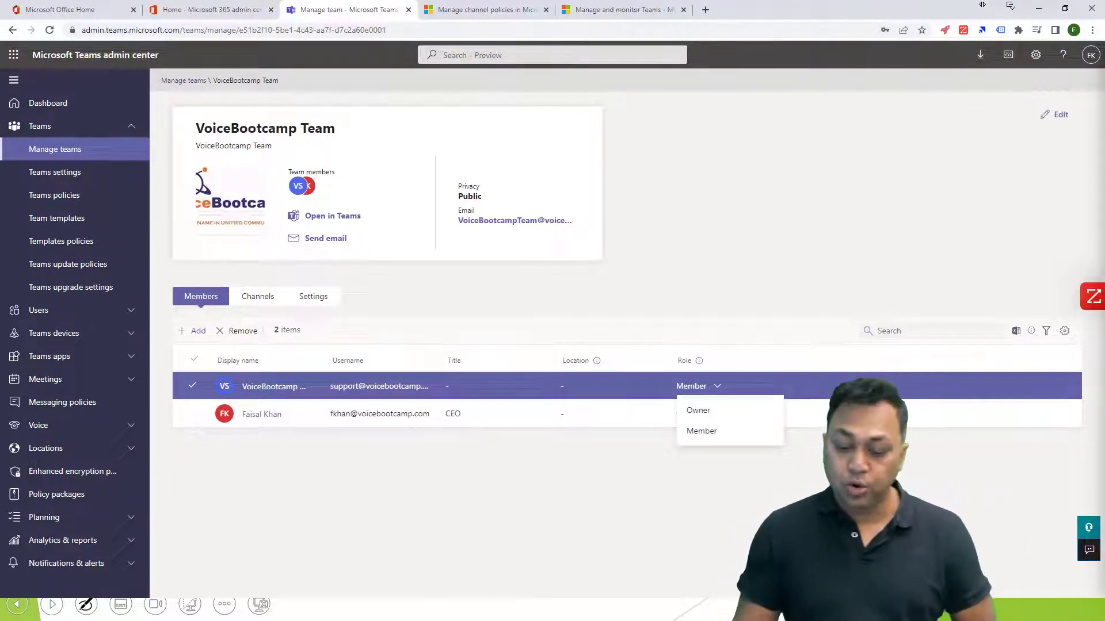
{"action": "left_click", "coordinate": [698, 410]}
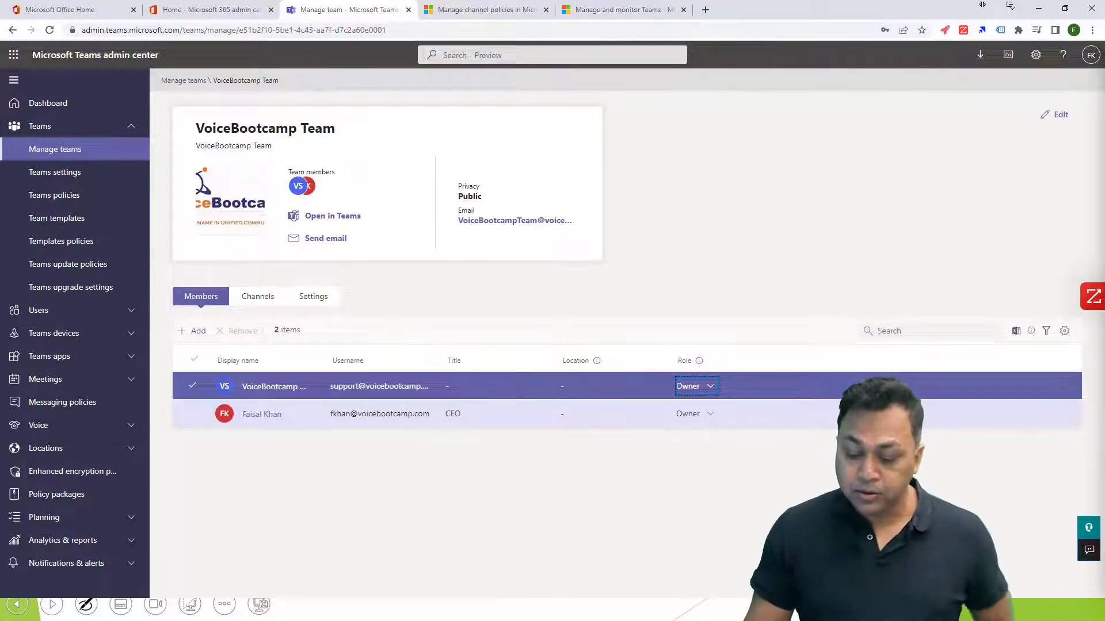
Set the VoiceBootcamp Support account's role back to Member and view the team's channels.
{"action": "left_click", "coordinate": [697, 386]}
{"action": "key", "text": "Down"}
{"action": "key", "text": "Return"}
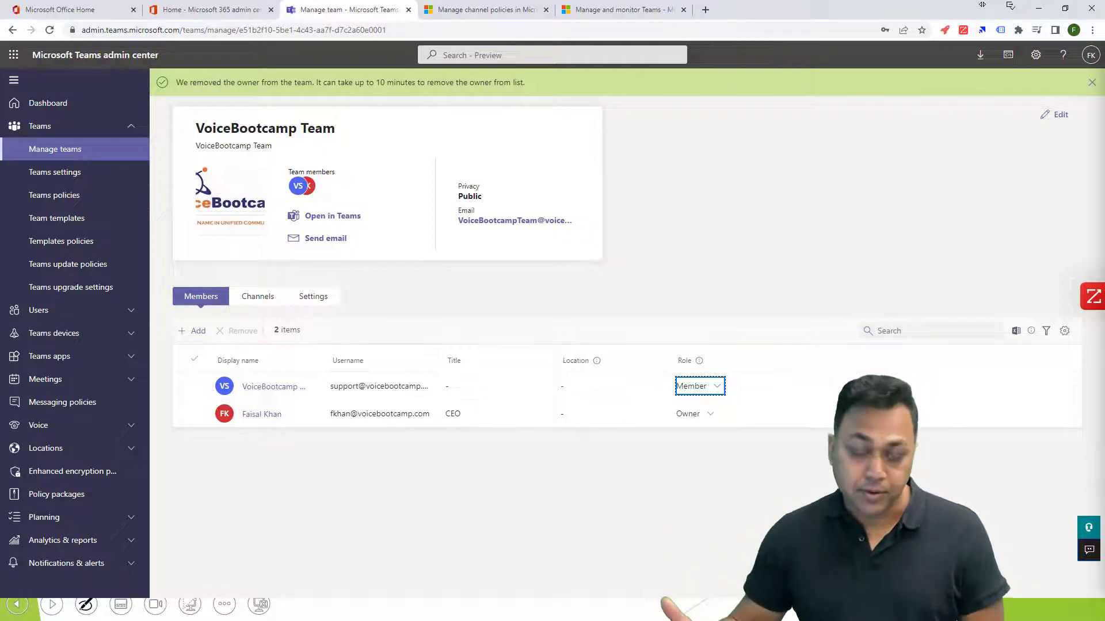
{"action": "left_click", "coordinate": [258, 296]}
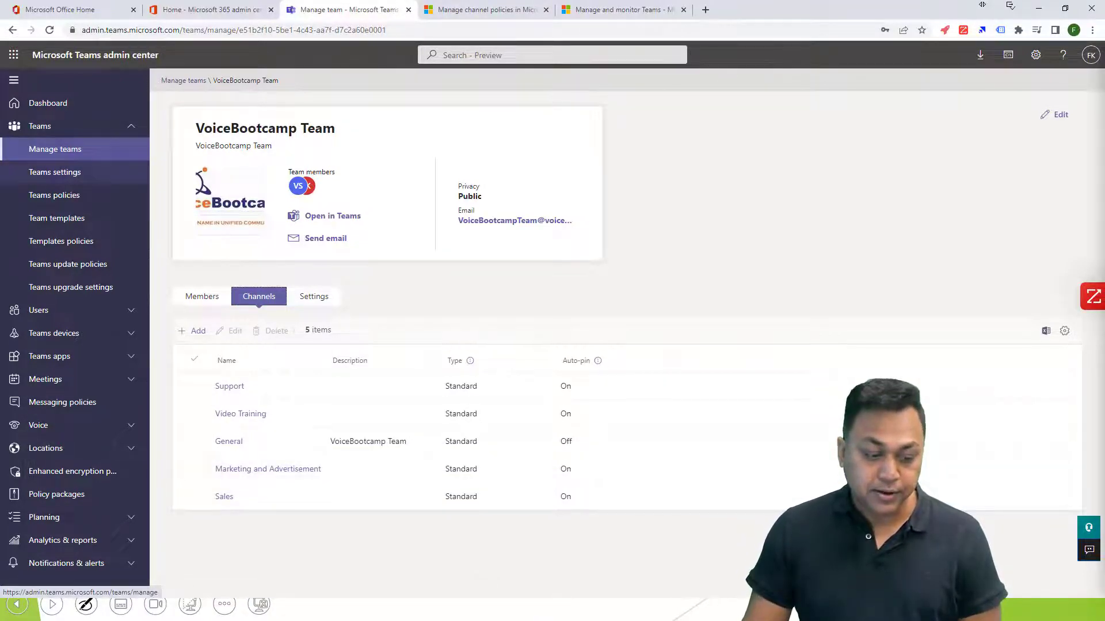
Go back to the list of all teams and start a new team named MS Team Voice Study Kits.
{"action": "left_click", "coordinate": [54, 149]}
{"action": "left_click", "coordinate": [193, 311]}
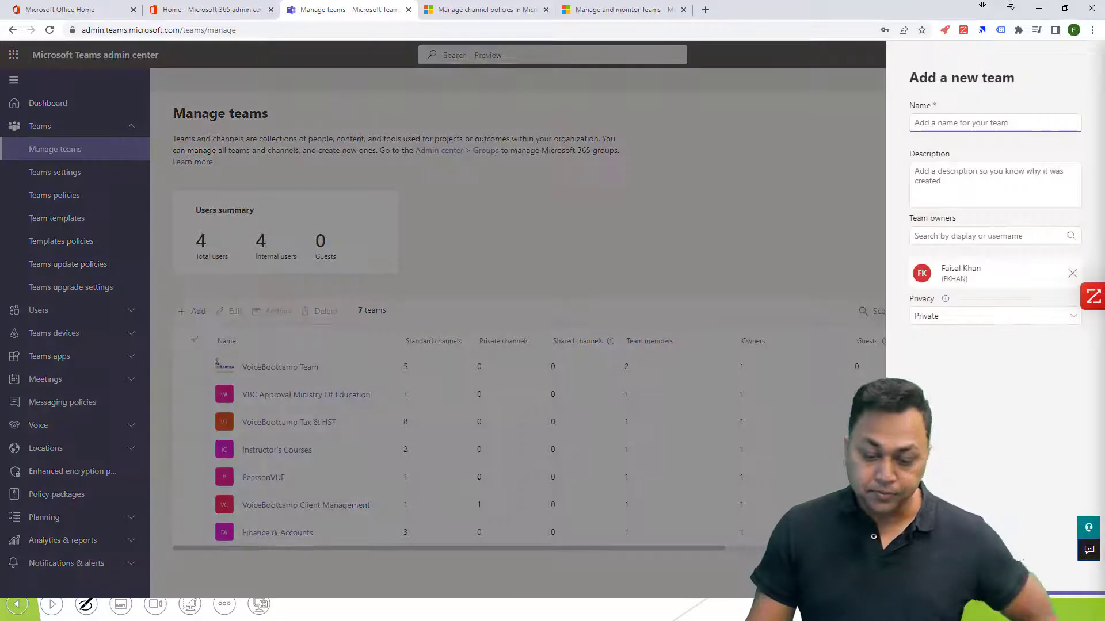
{"action": "type", "text": "MS Te"}
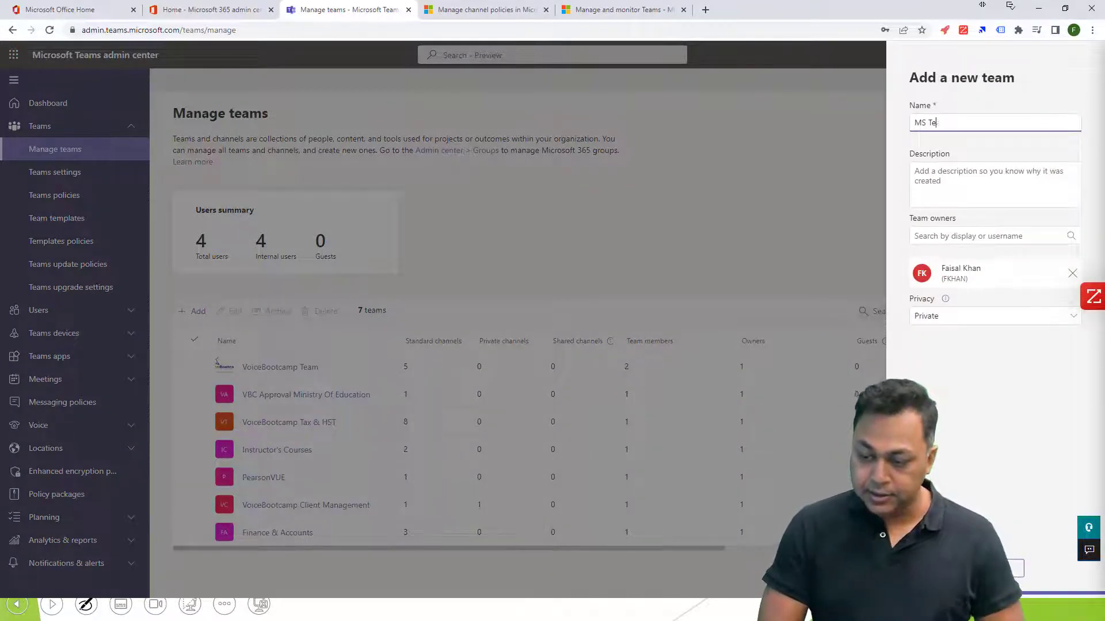
{"action": "type", "text": "am Voice Study Kits"}
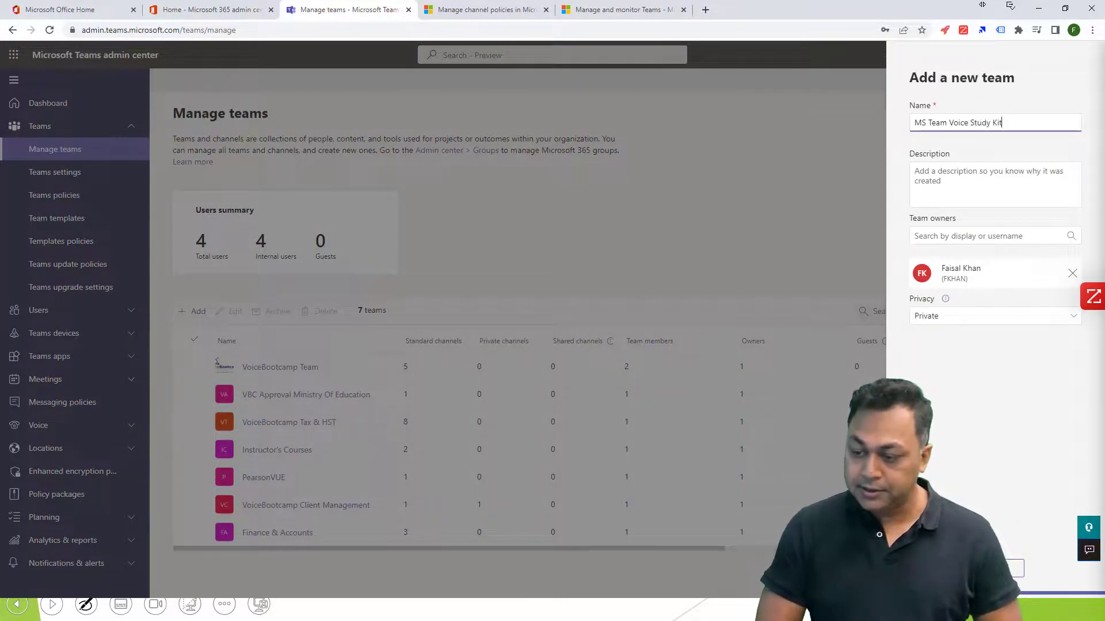
Search team owners by first name, add the second person's INFO account as an owner, and remove it again.
{"action": "key", "text": "Tab"}
{"action": "key", "text": "Tab"}
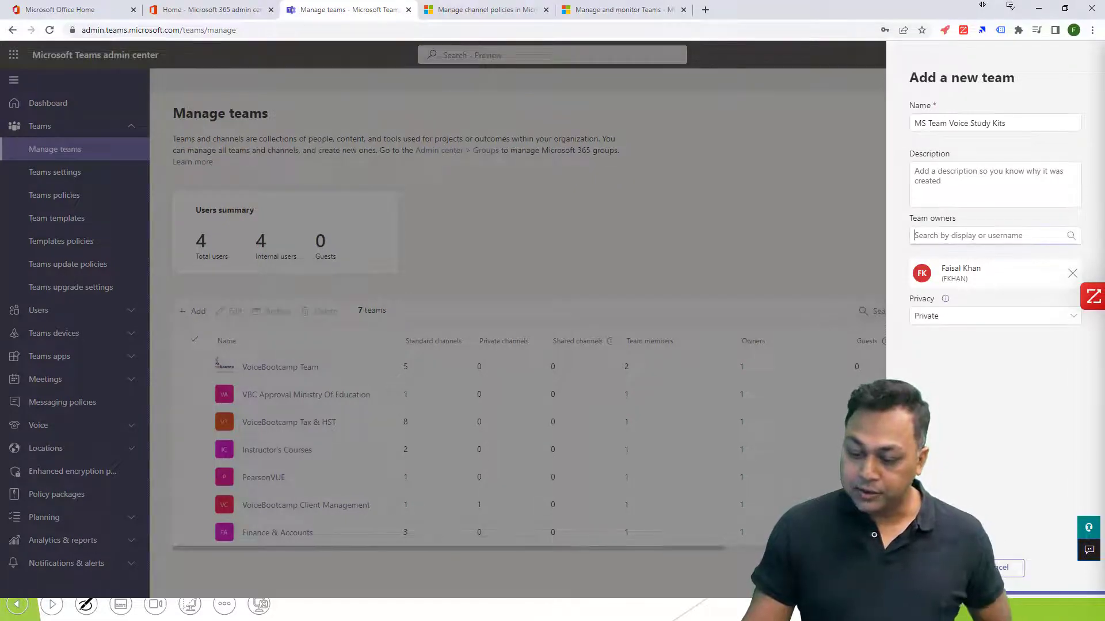
{"action": "type", "text": "faisal"}
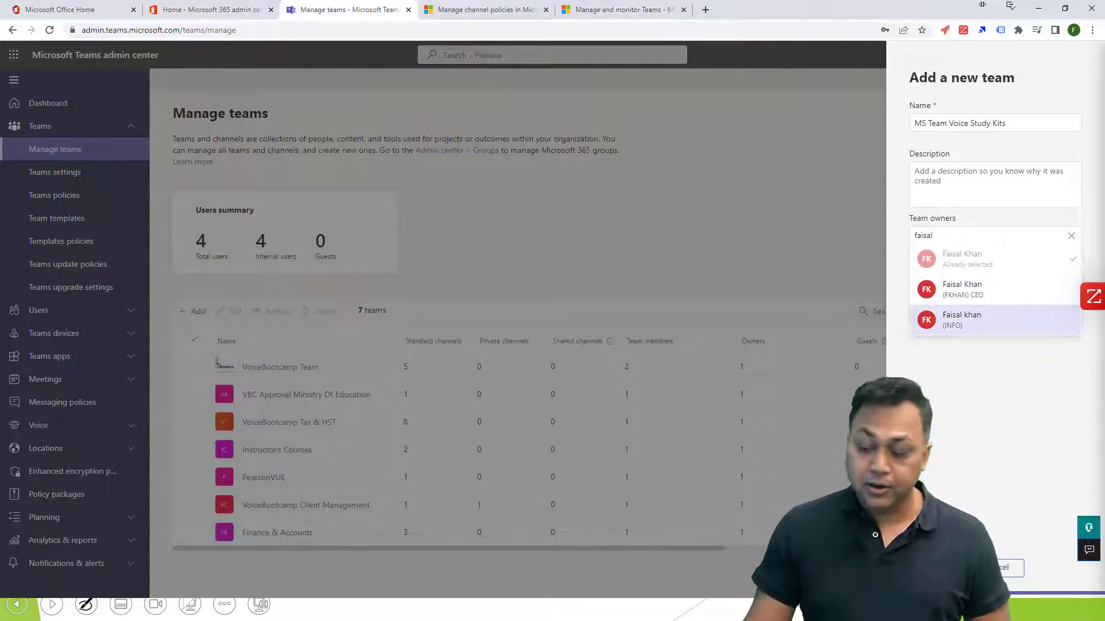
{"action": "left_click", "coordinate": [961, 319]}
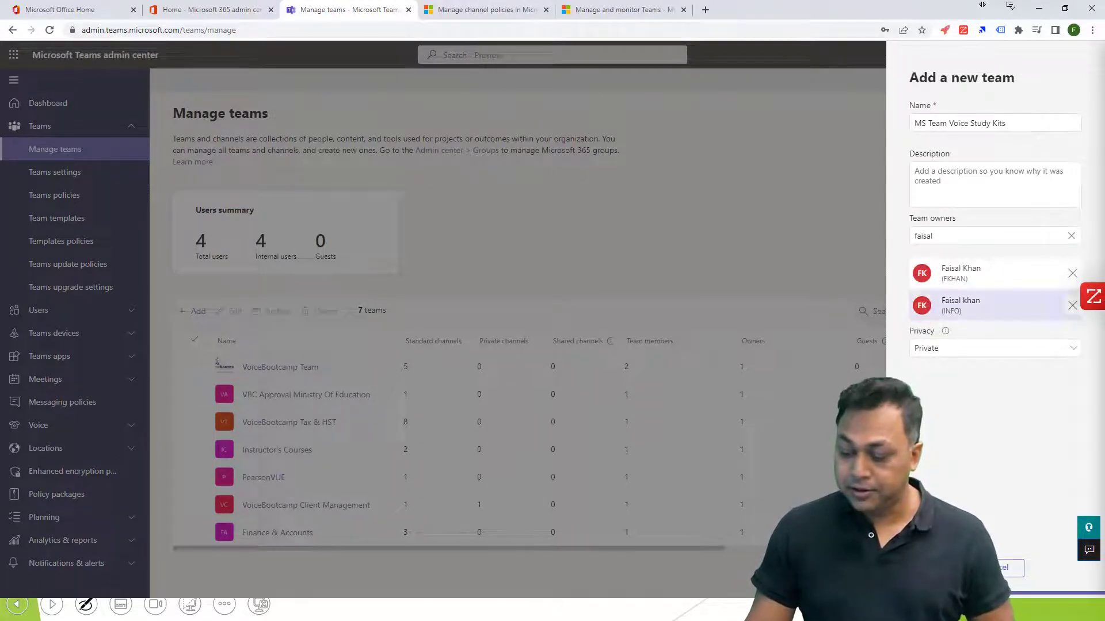
{"action": "left_click", "coordinate": [1072, 305]}
Replace the owner search with "support" and add VoiceBootcamp Support as a team owner.
{"action": "left_click", "coordinate": [981, 236]}
{"action": "key", "text": "ctrl+a"}
{"action": "type", "text": "support"}
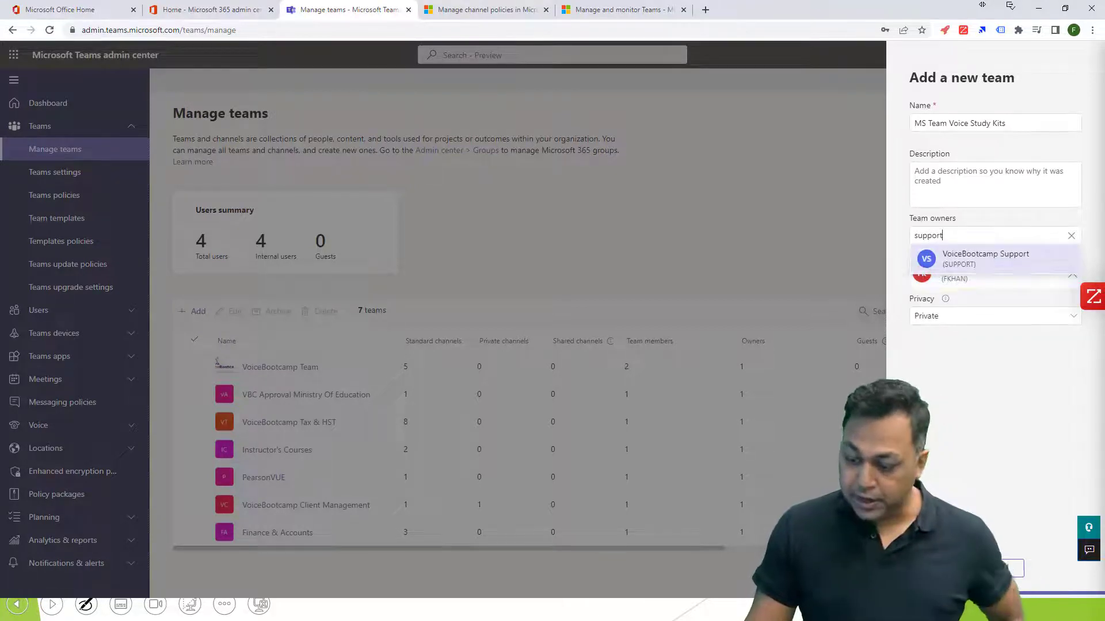
{"action": "left_click", "coordinate": [982, 259]}
Search for another owner by first name, clear the search, and remove VoiceBootcamp Support from the owners.
{"action": "key", "text": "ctrl+a"}
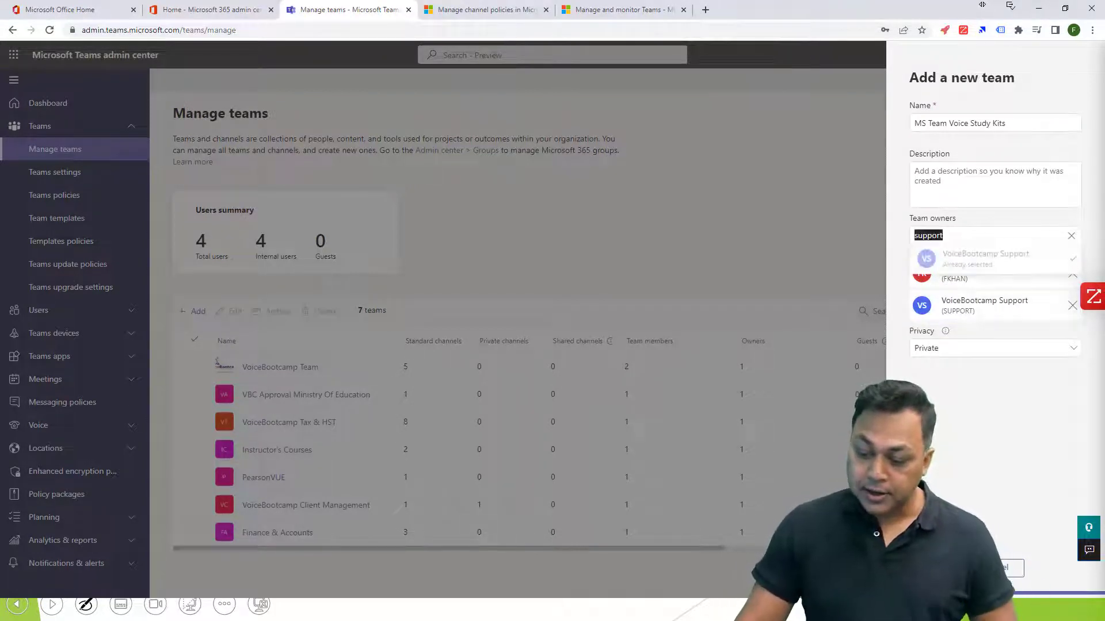
{"action": "type", "text": "adhora"}
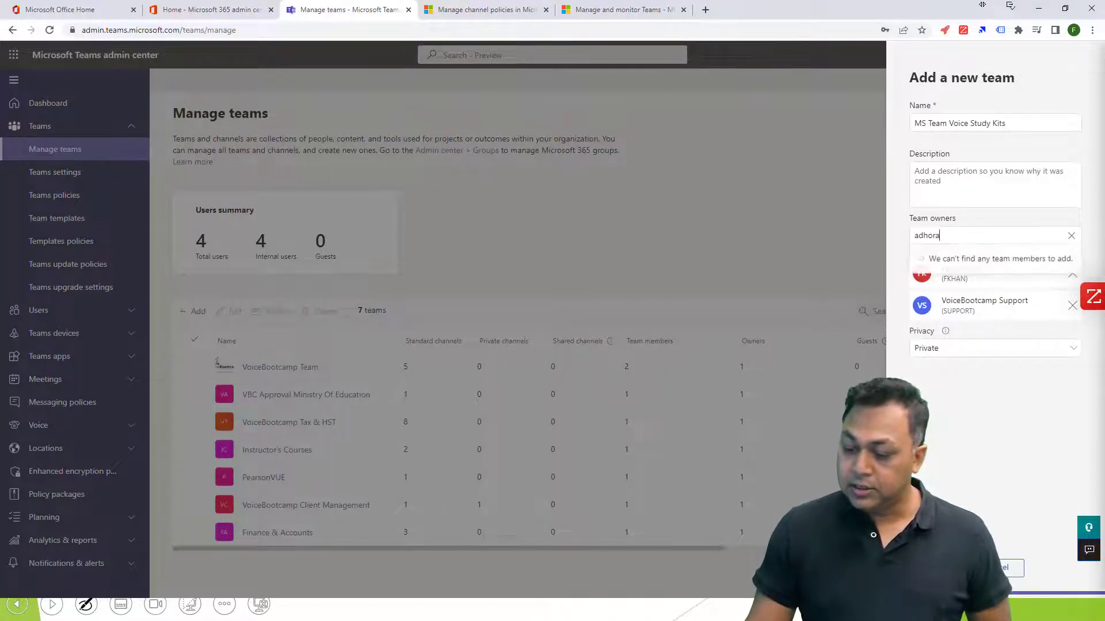
{"action": "key", "text": "ctrl+a"}
{"action": "key", "text": "BackSpace"}
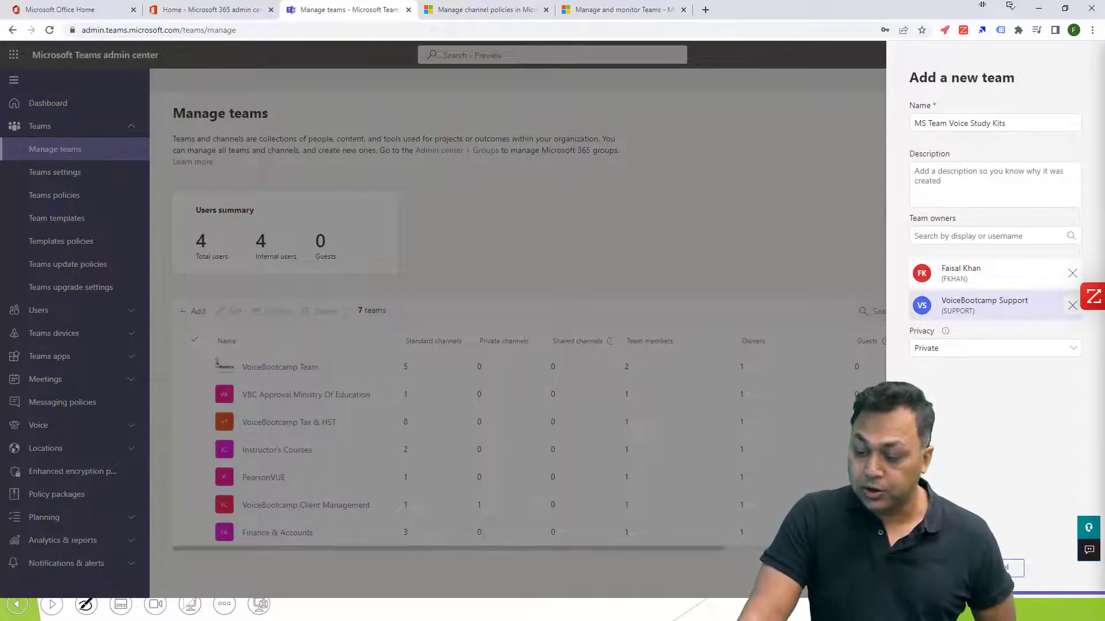
{"action": "left_click", "coordinate": [1072, 306]}
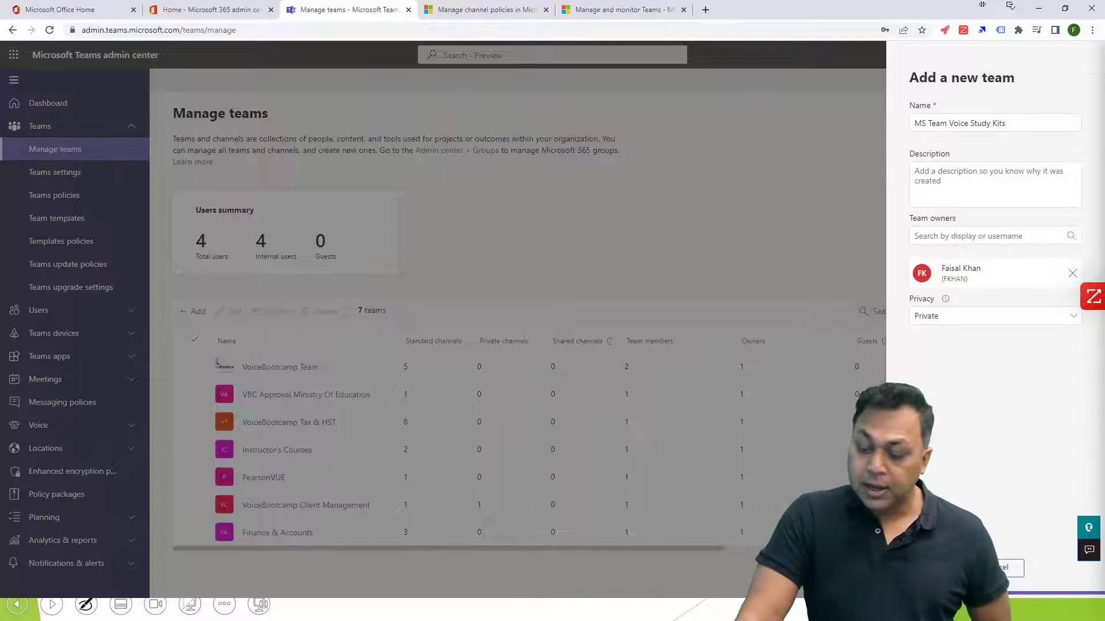
Set the new team's privacy to Public and create the team.
{"action": "left_click", "coordinate": [995, 316]}
{"action": "left_click", "coordinate": [995, 361]}
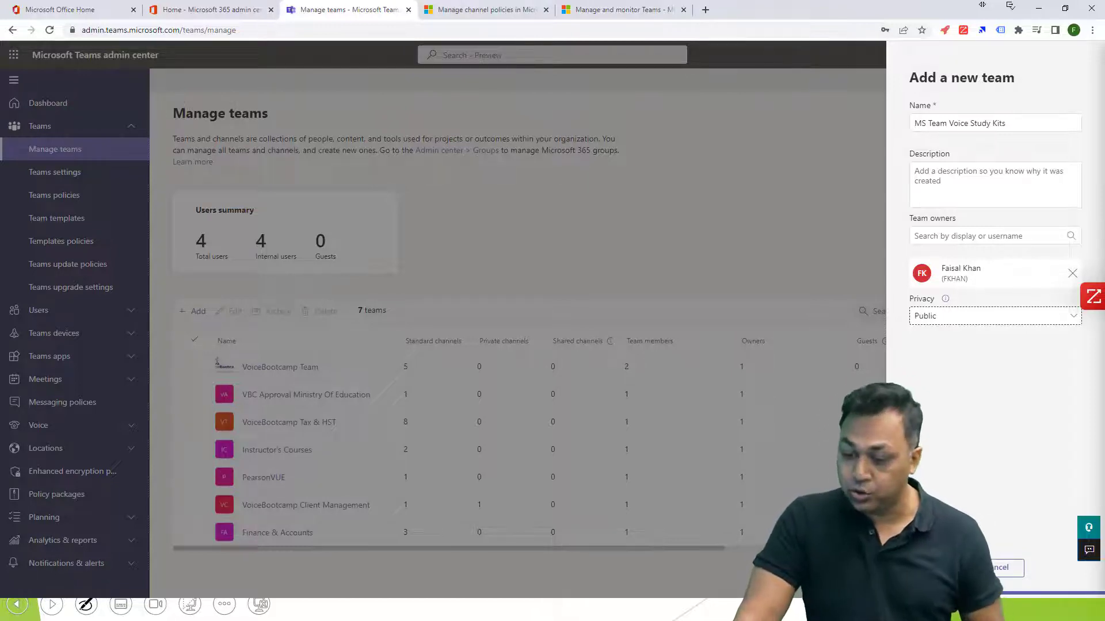
{"action": "left_click", "coordinate": [935, 568]}
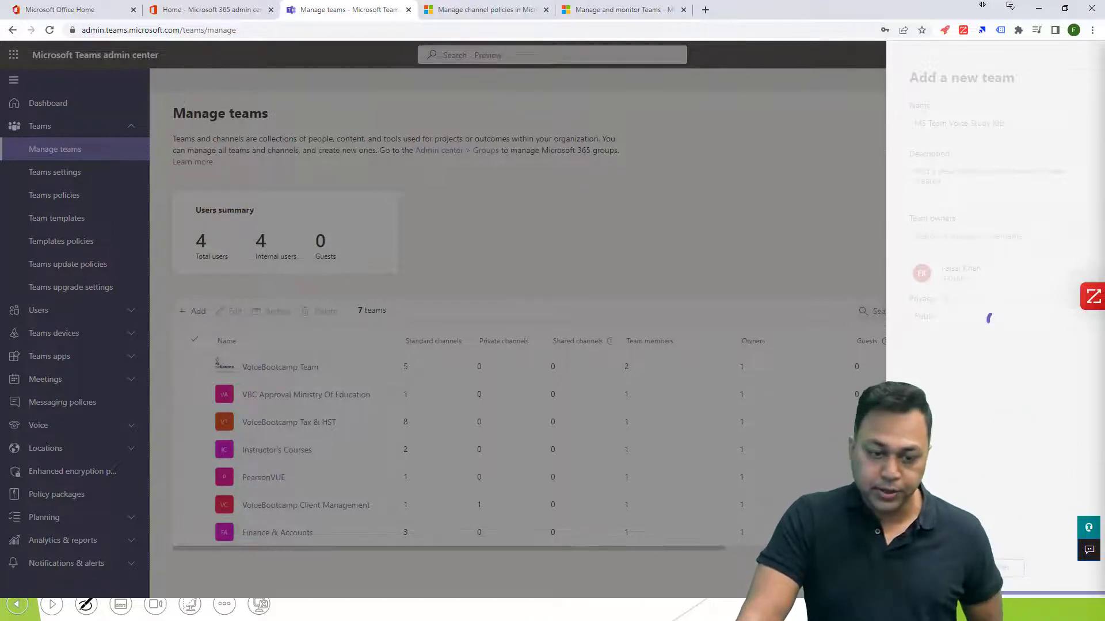
Switch to the Microsoft 365 admin center and find MS Team Voice Study Kits among the active teams and groups.
{"action": "key", "text": "ctrl+shift+Tab"}
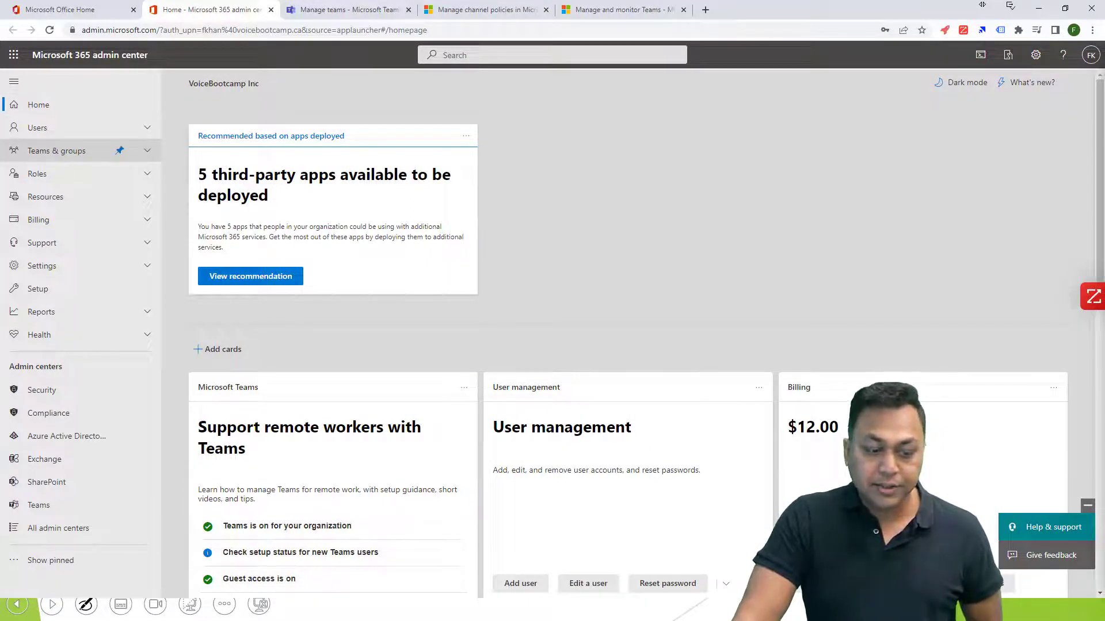
{"action": "left_click", "coordinate": [56, 151]}
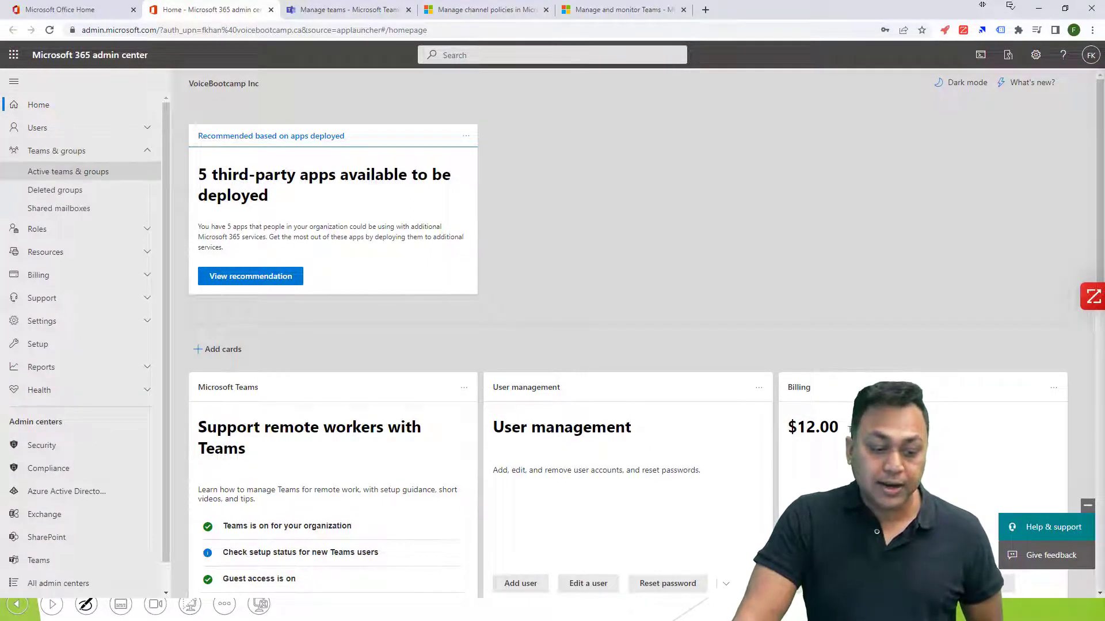
{"action": "left_click", "coordinate": [68, 172]}
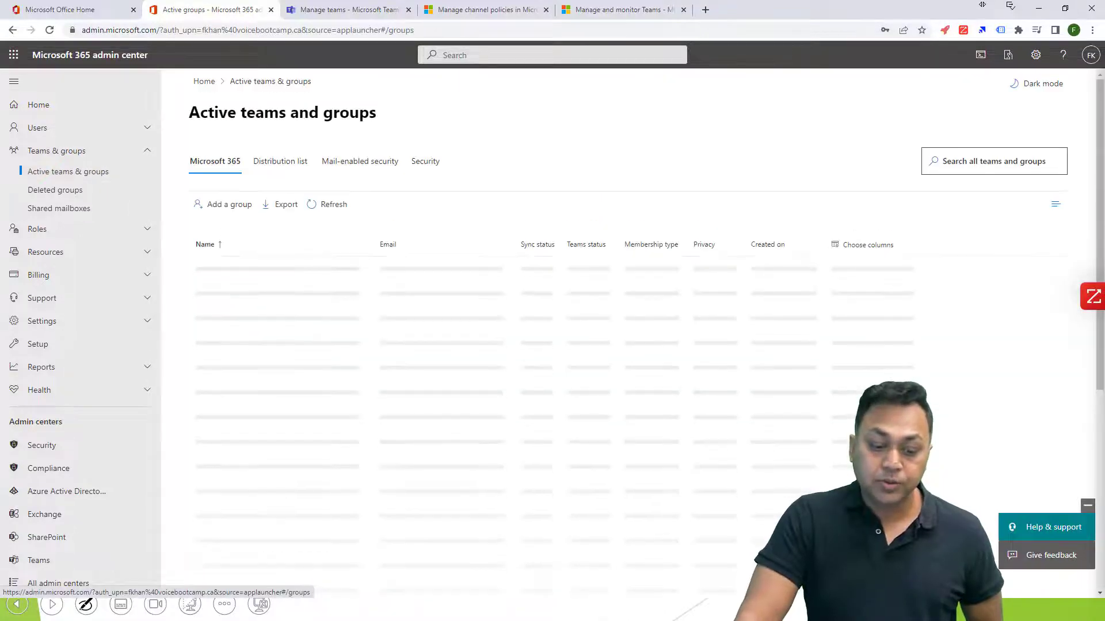
{"action": "scroll", "coordinate": [262, 455], "scroll_direction": "down", "scroll_amount": 3}
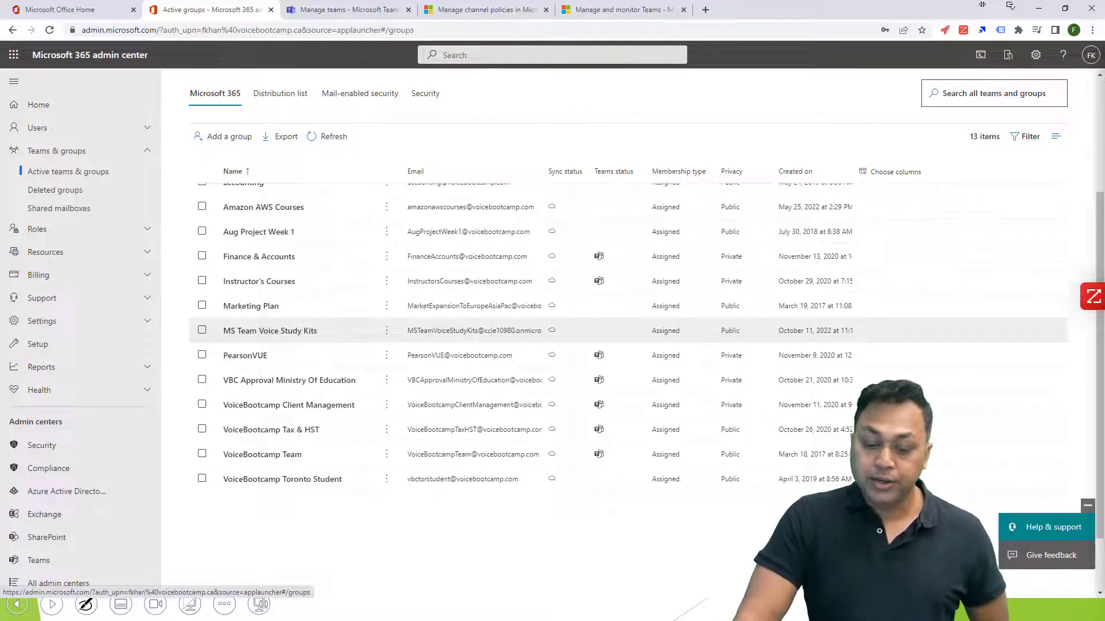
Open the MS Team Voice Study Kits group details and examine its primary email address and aliases.
{"action": "left_click_drag", "start_coordinate": [407, 330], "coordinate": [542, 330]}
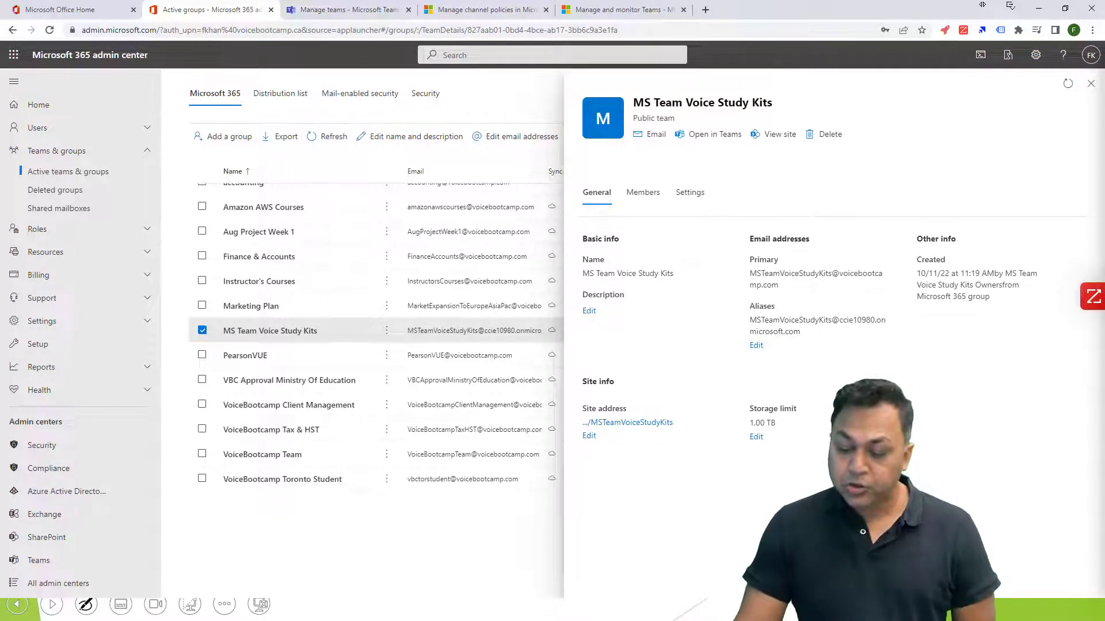
{"action": "left_click_drag", "start_coordinate": [750, 239], "coordinate": [810, 239]}
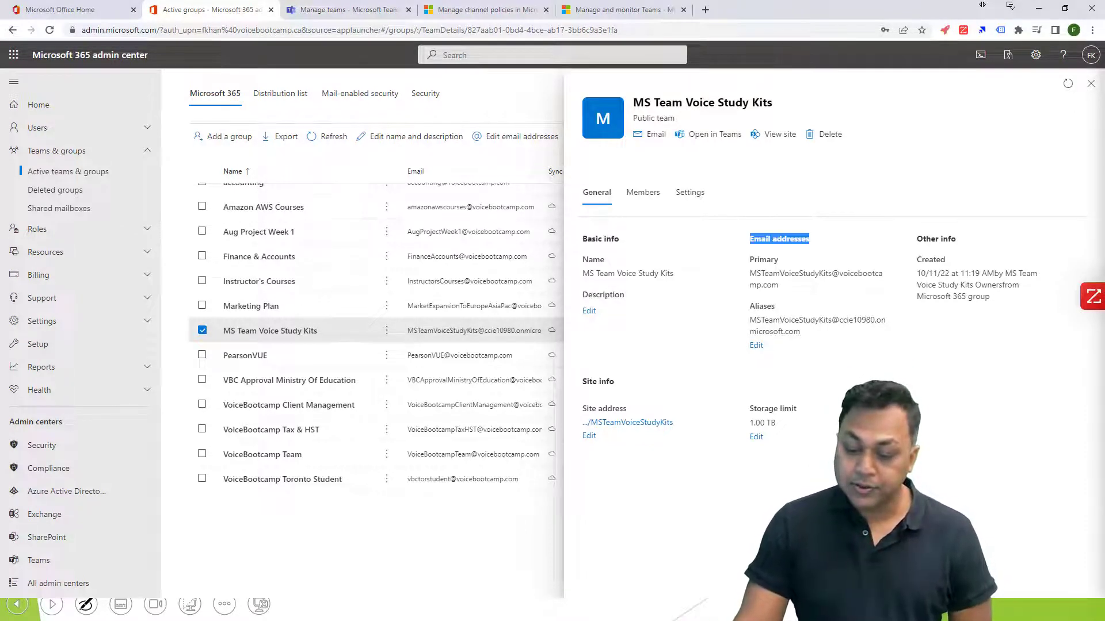
{"action": "left_click_drag", "start_coordinate": [754, 306], "coordinate": [775, 306]}
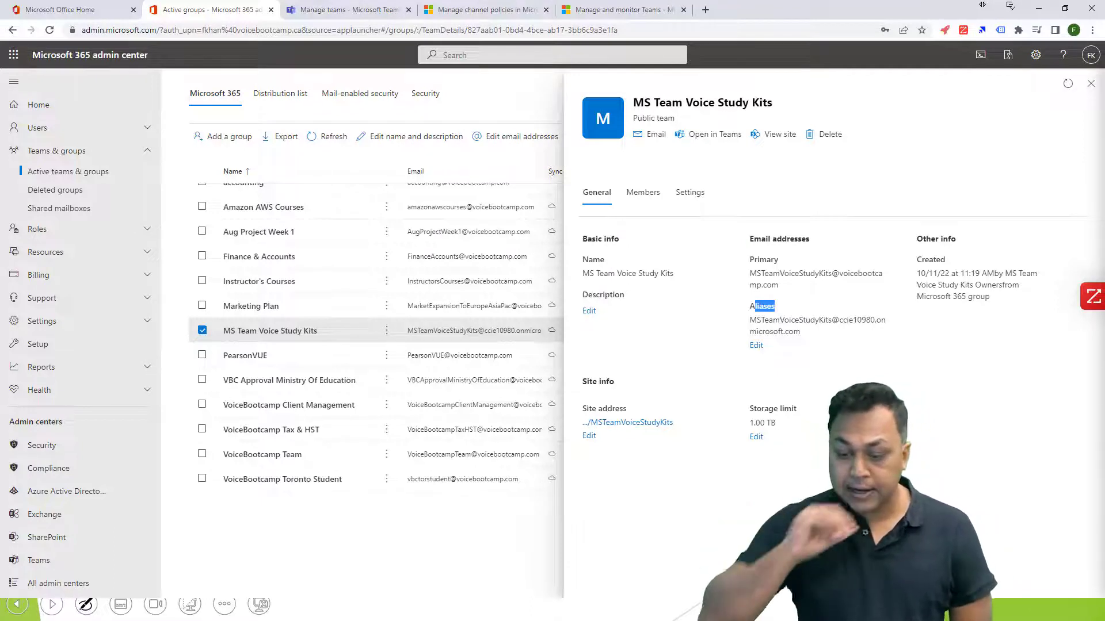
{"action": "left_click_drag", "start_coordinate": [750, 273], "coordinate": [831, 273]}
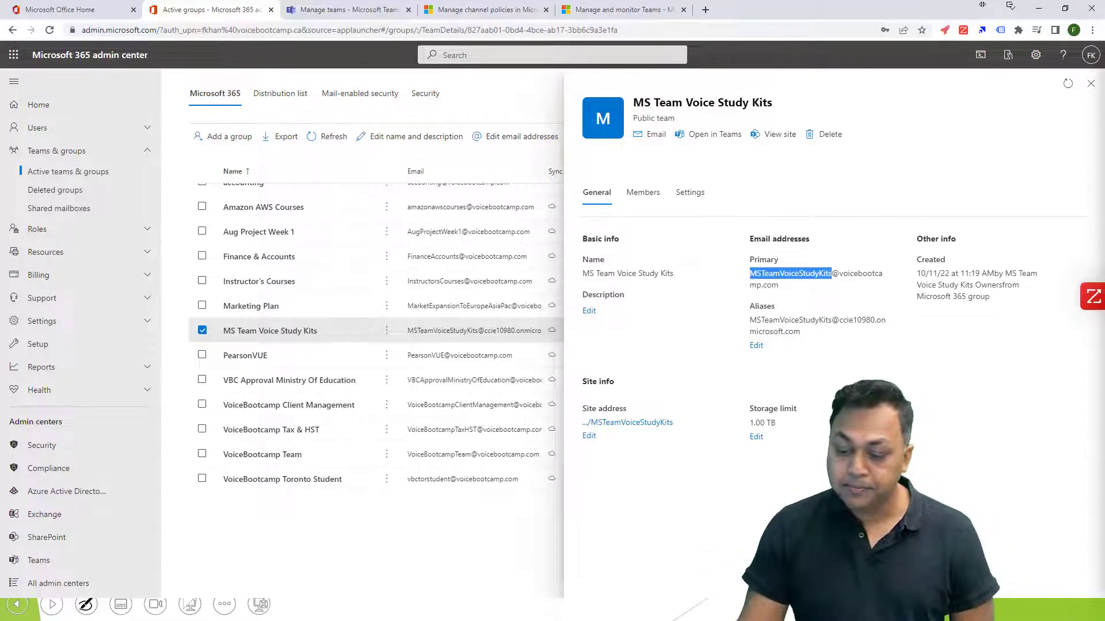
{"action": "right_click", "coordinate": [824, 276]}
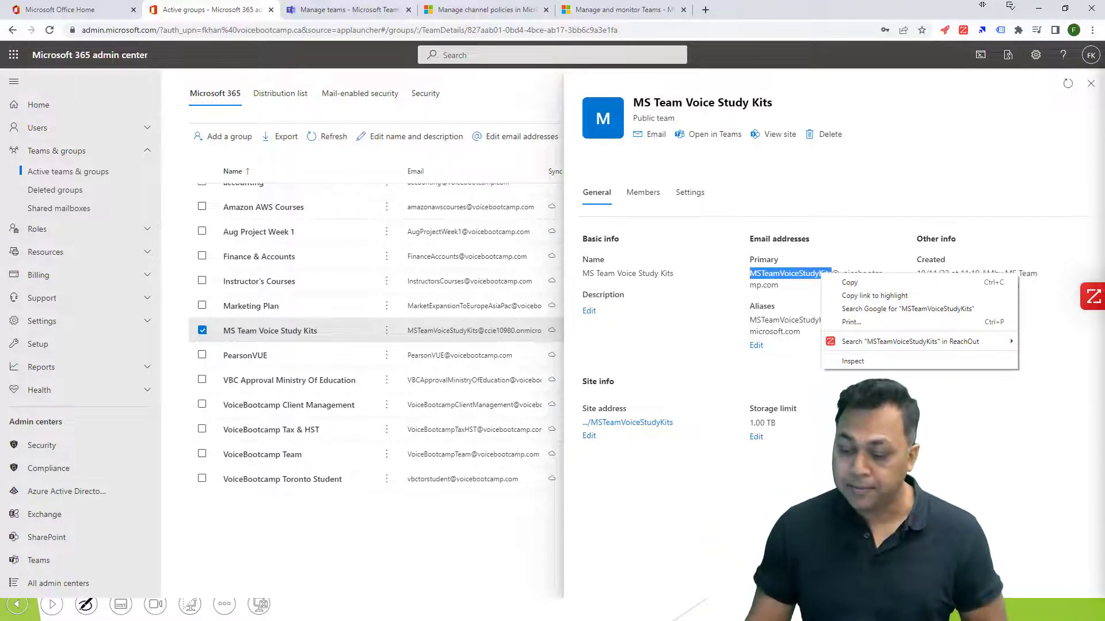
{"action": "key", "text": "Escape"}
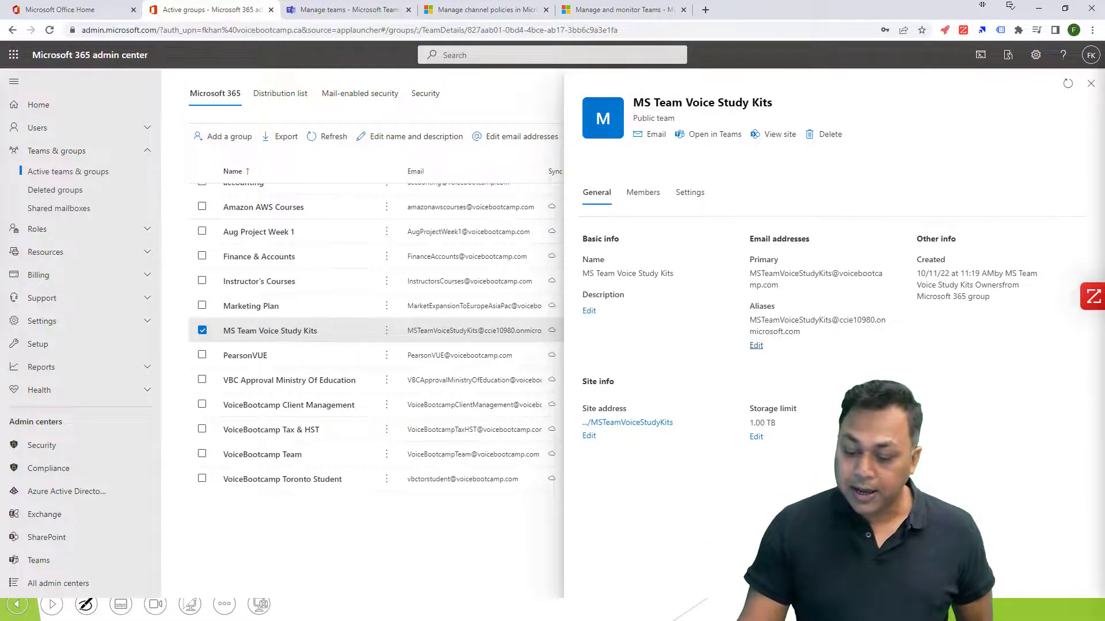
{"action": "left_click", "coordinate": [756, 345]}
{"action": "left_click", "coordinate": [639, 281]}
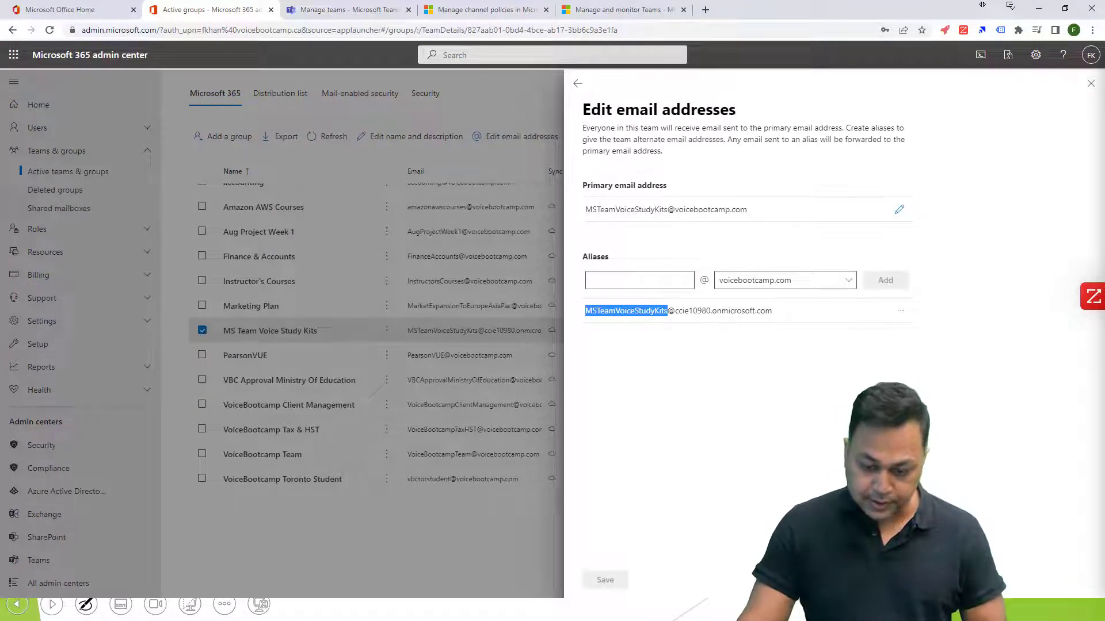
{"action": "left_click", "coordinate": [639, 280]}
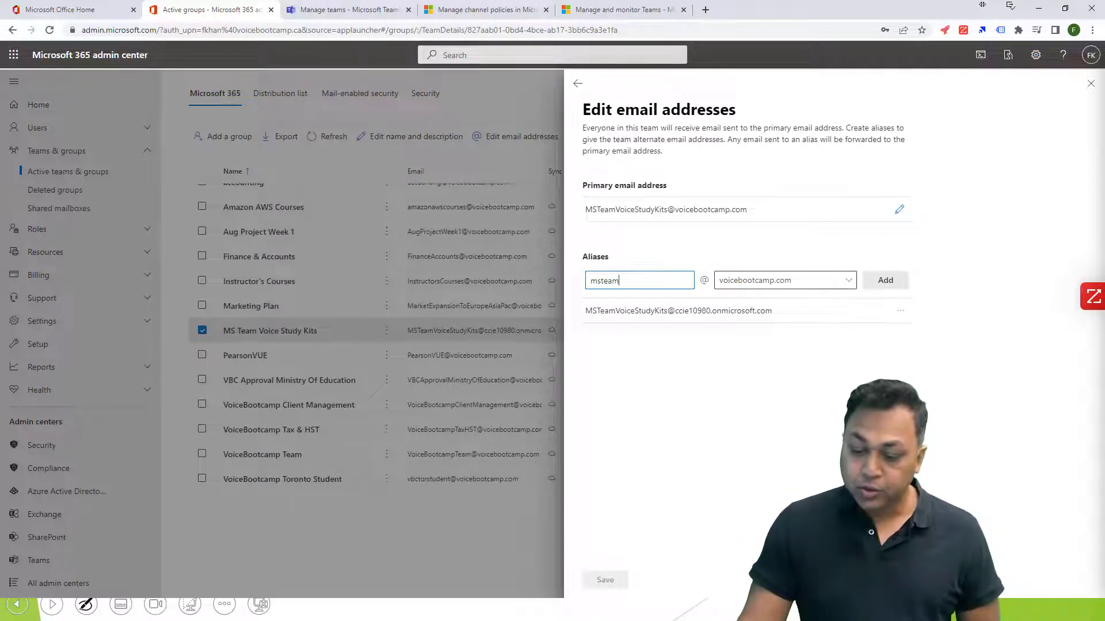
{"action": "left_click", "coordinate": [885, 280]}
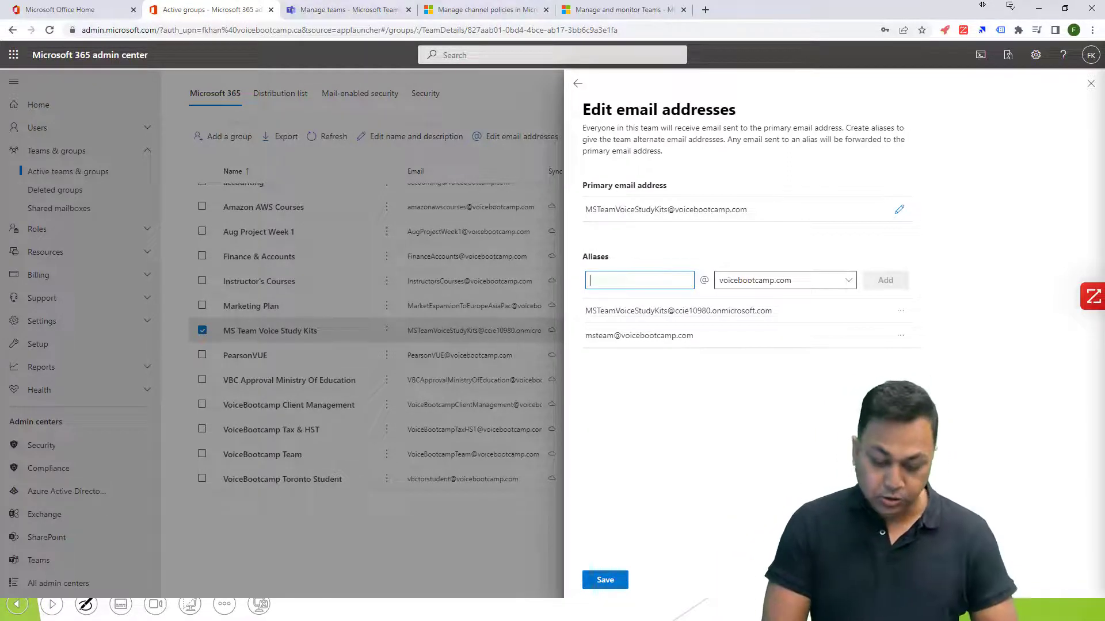
{"action": "left_click", "coordinate": [848, 280]}
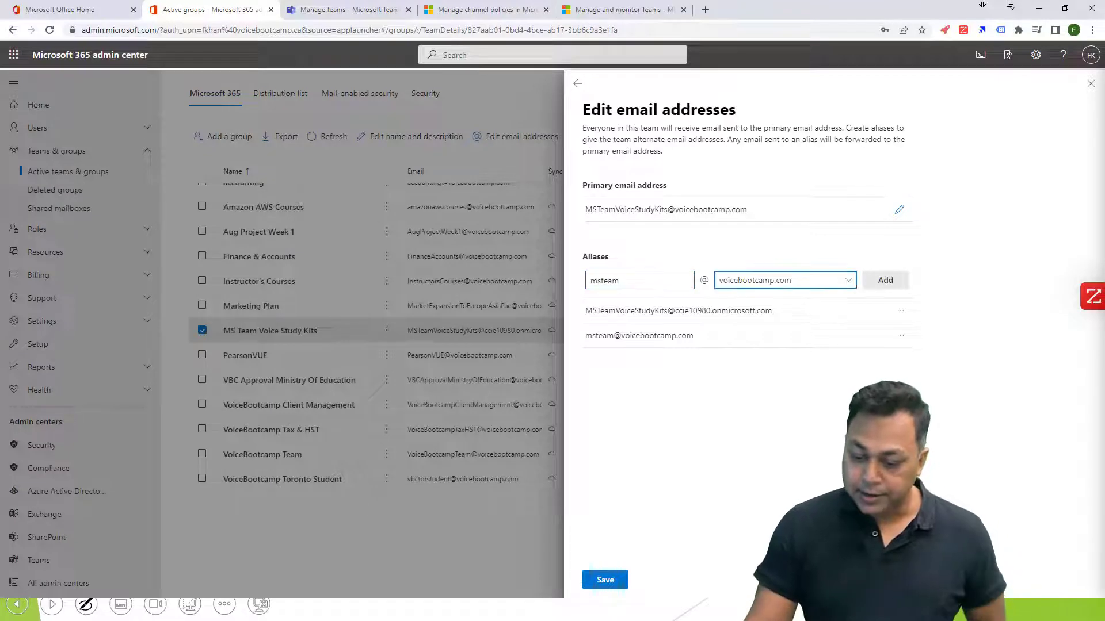
{"action": "left_click", "coordinate": [892, 563]}
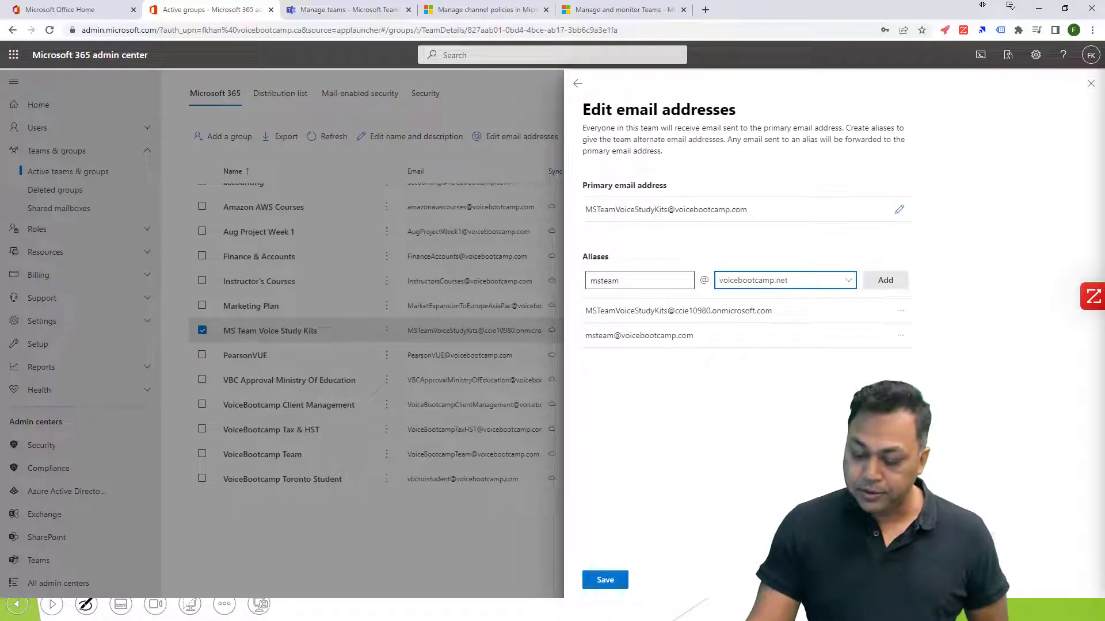
{"action": "left_click", "coordinate": [886, 280]}
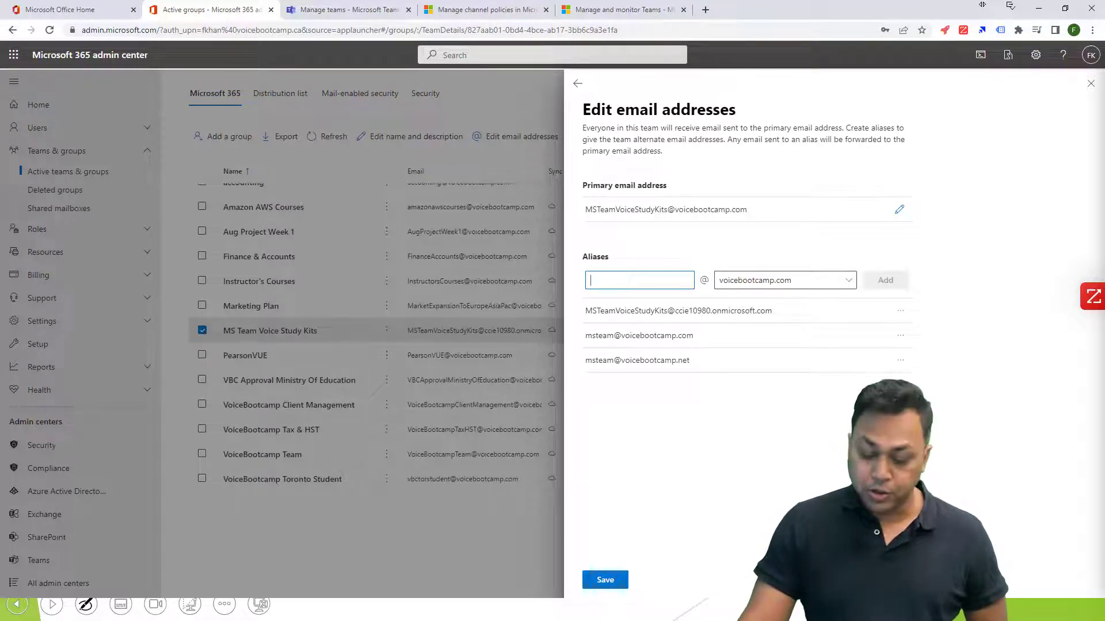
{"action": "left_click", "coordinate": [604, 579]}
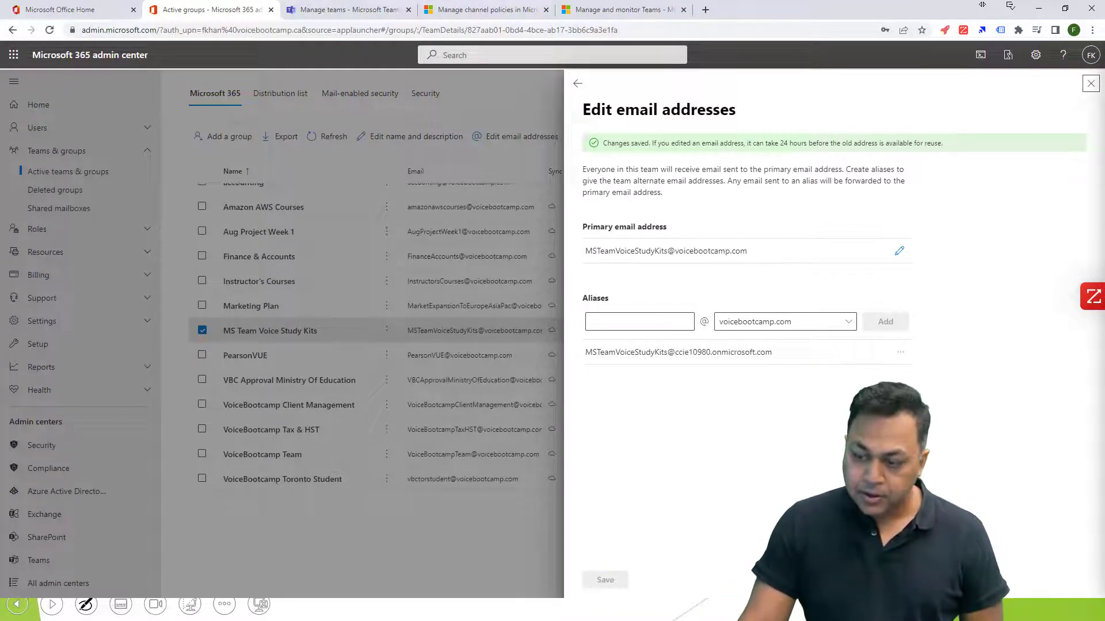
{"action": "left_click", "coordinate": [1090, 83]}
Switch to the Teams admin center and start a new channel named Support in MS Team Voice Study Kits.
{"action": "key", "text": "ctrl+Tab"}
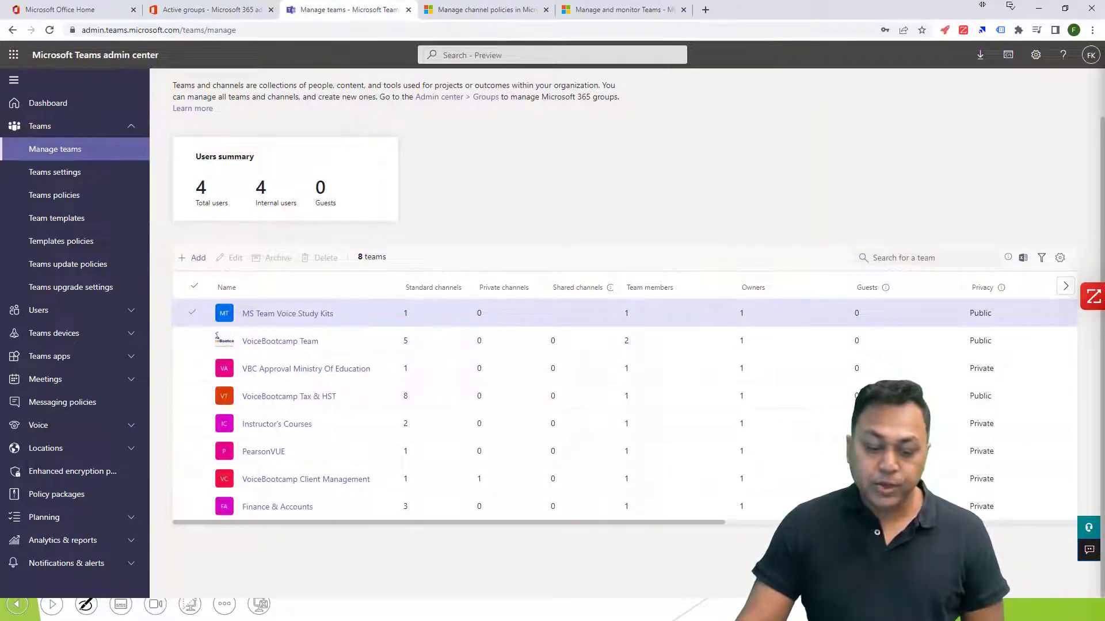
{"action": "left_click", "coordinate": [287, 313]}
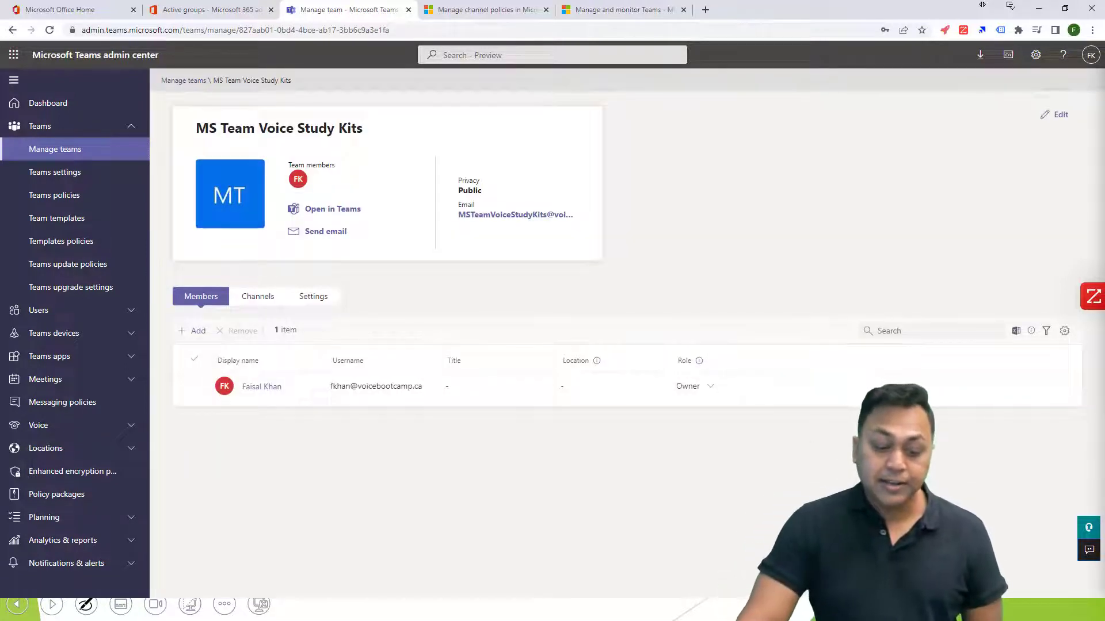
{"action": "left_click", "coordinate": [258, 296]}
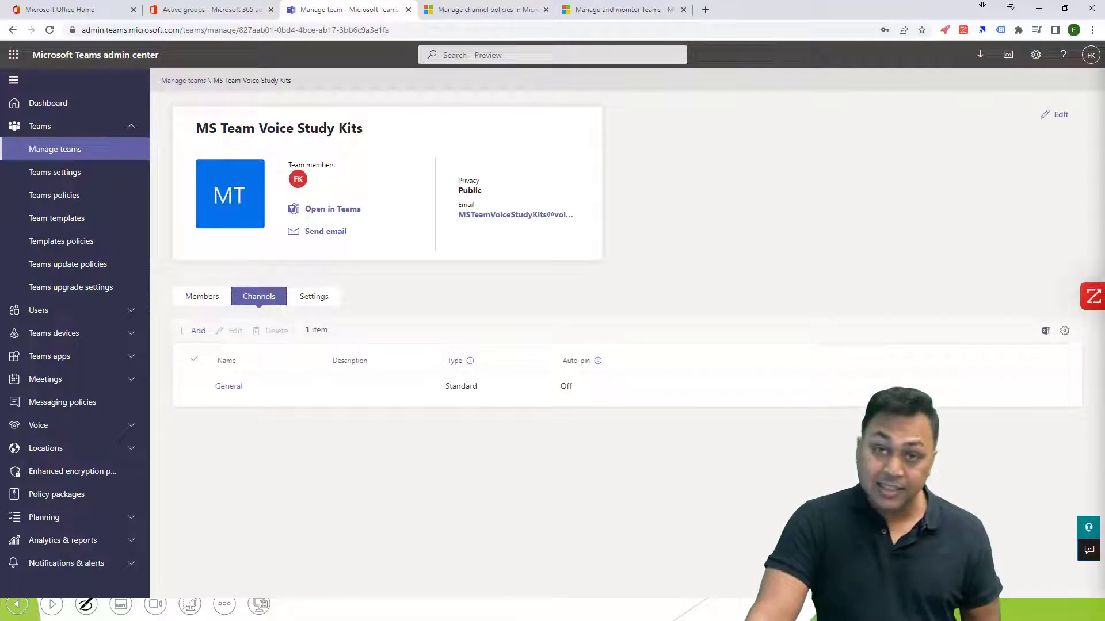
{"action": "left_click", "coordinate": [192, 331]}
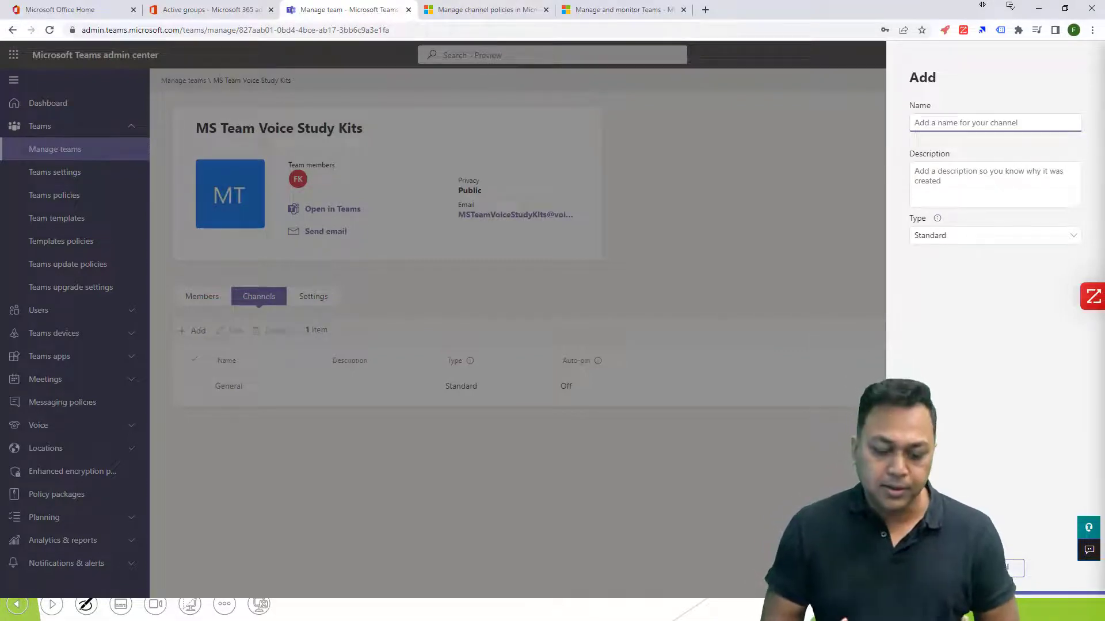
{"action": "type", "text": "Support"}
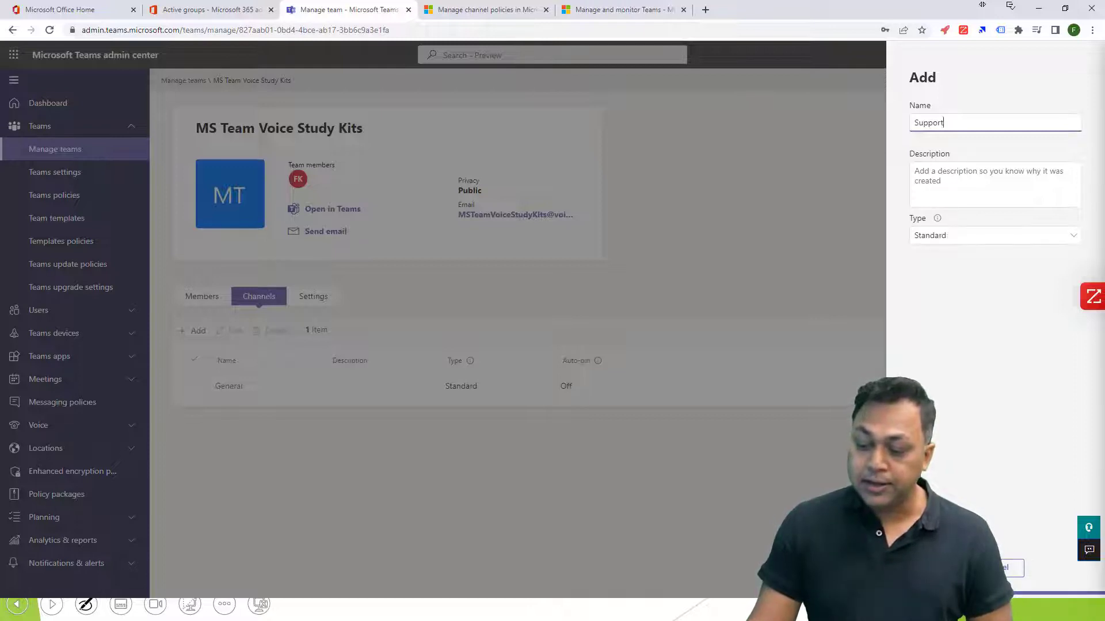
Examine the available channel types and their descriptions while keeping the unsaved Support channel.
{"action": "left_click", "coordinate": [994, 235]}
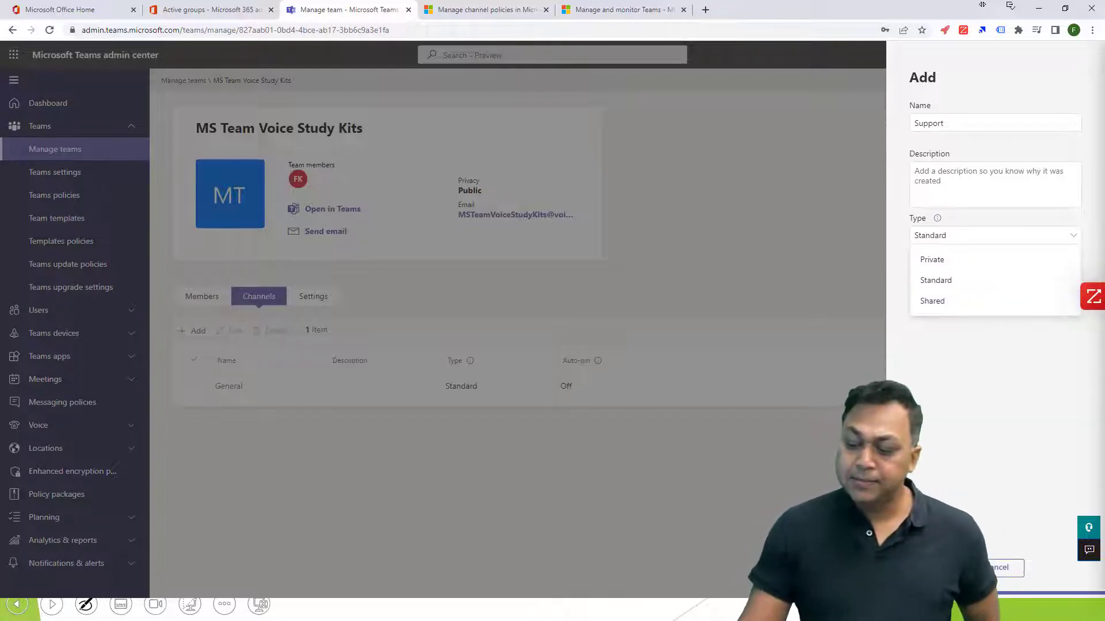
{"action": "left_click", "coordinate": [937, 218]}
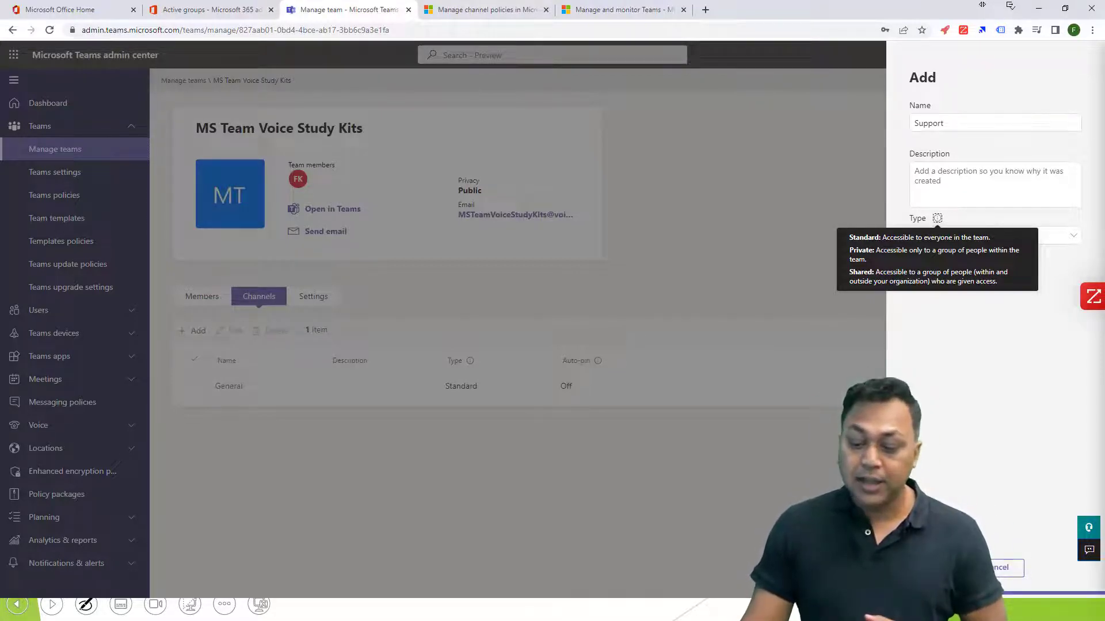
{"action": "key", "text": "Escape"}
{"action": "left_click", "coordinate": [624, 338]}
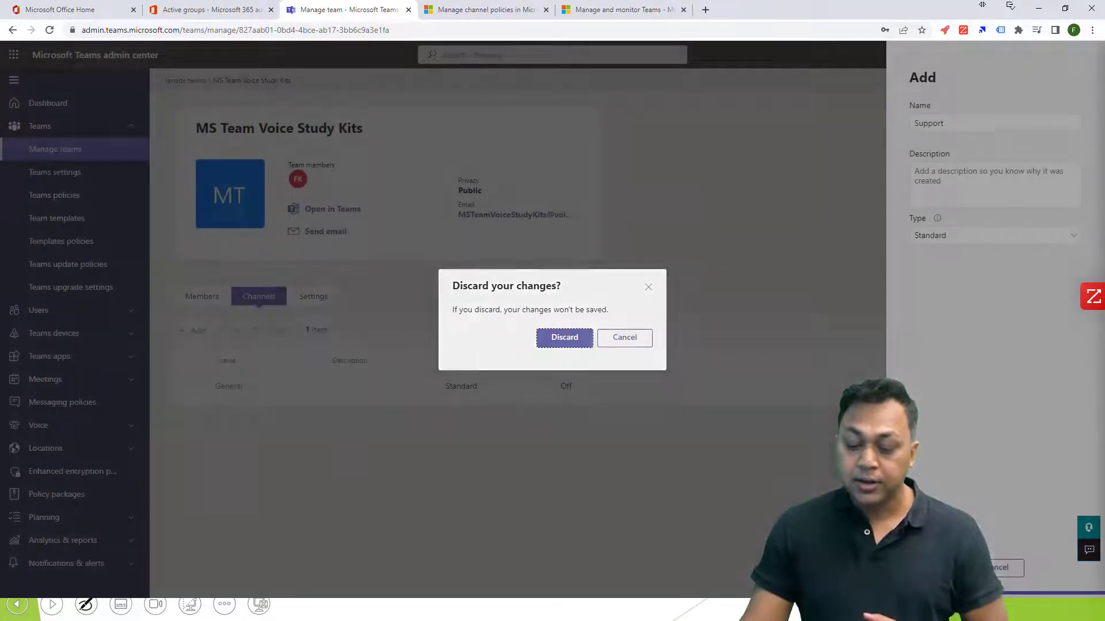
{"action": "left_click", "coordinate": [949, 236]}
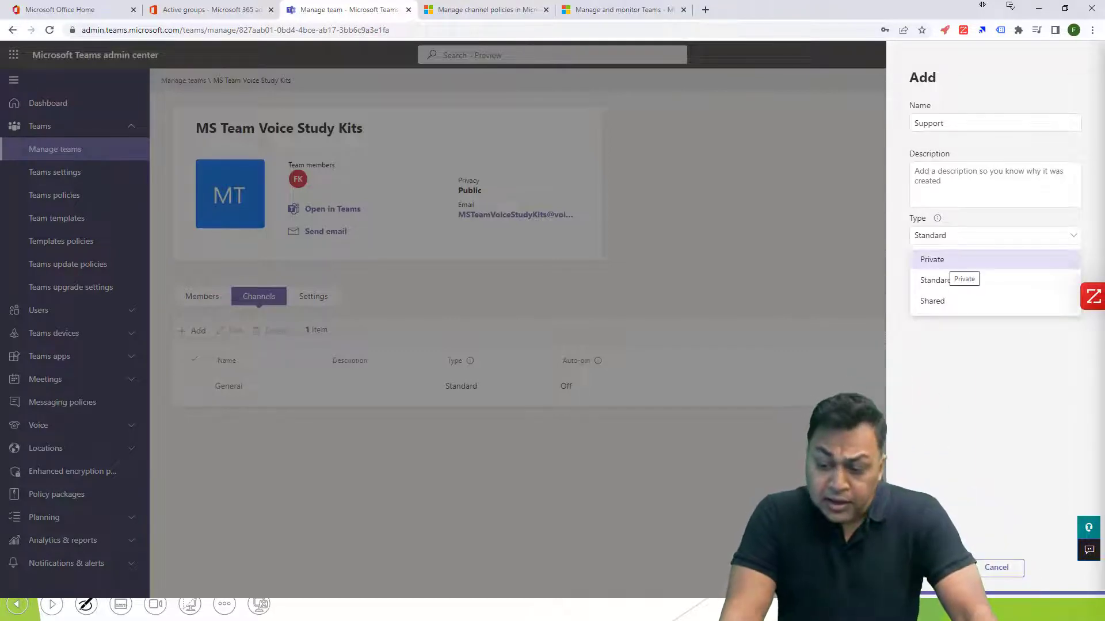
{"action": "left_click", "coordinate": [937, 218]}
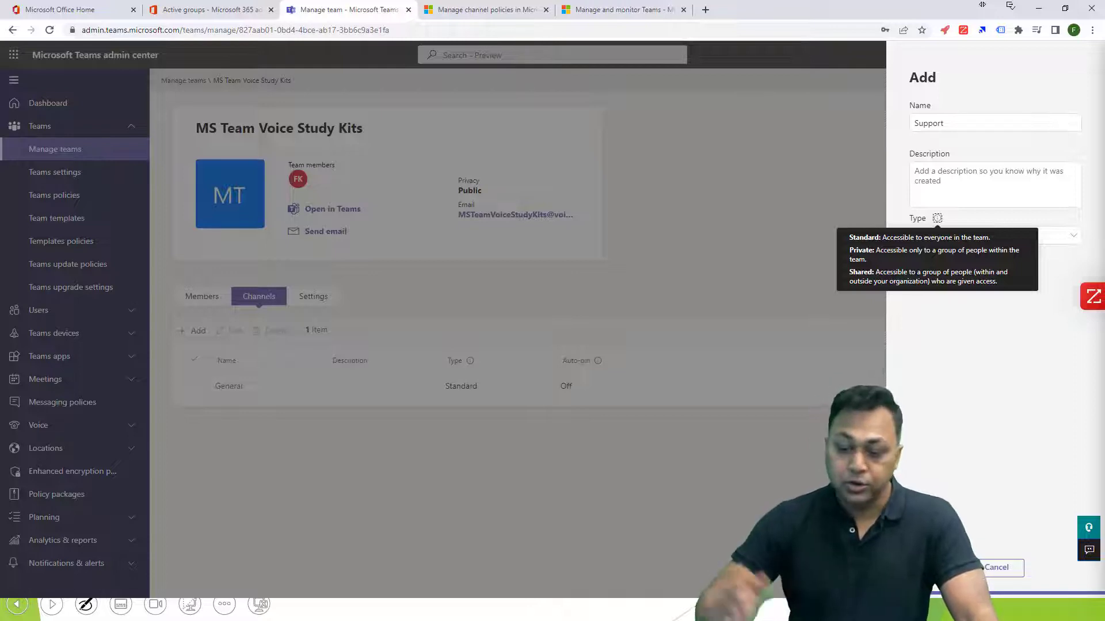
Choose Standard as the Support channel's type and create the channel.
{"action": "left_click", "coordinate": [995, 236]}
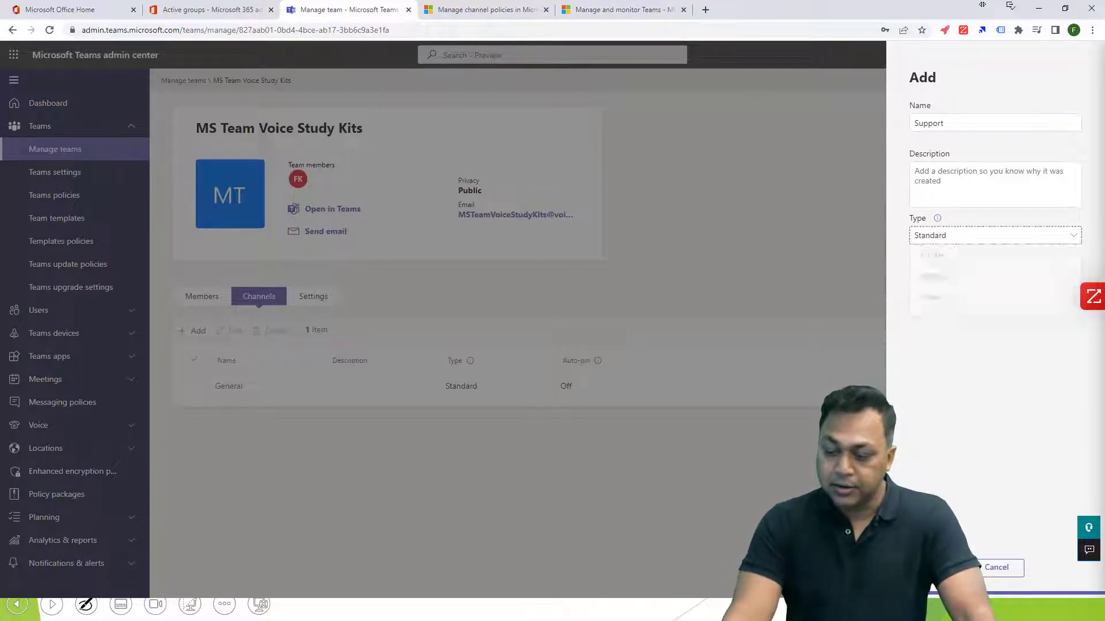
{"action": "left_click", "coordinate": [995, 280]}
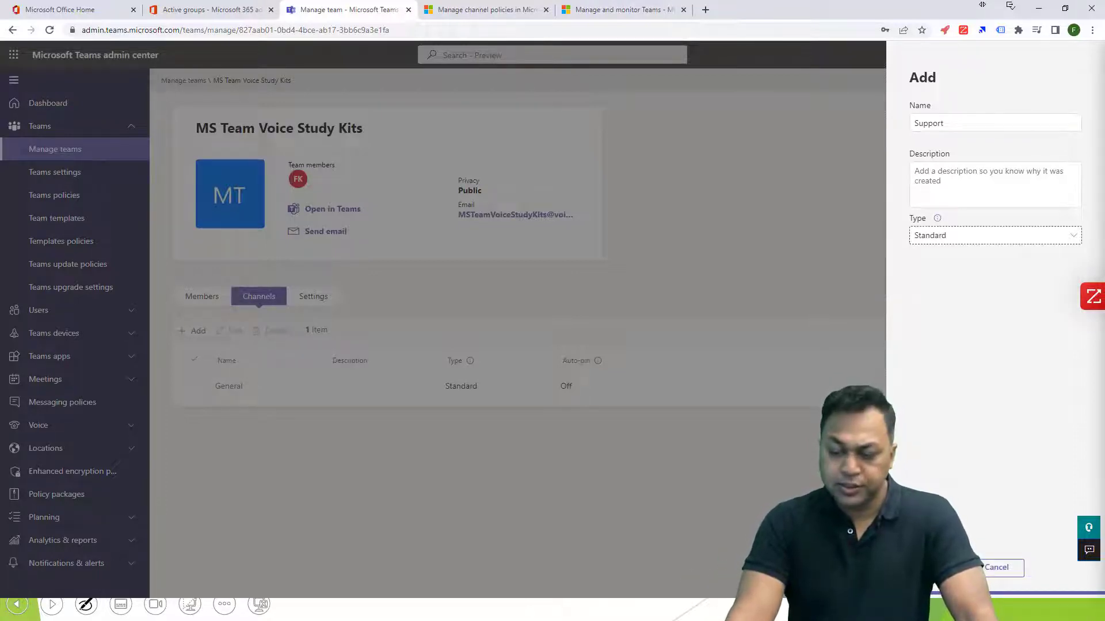
{"action": "left_click", "coordinate": [937, 568]}
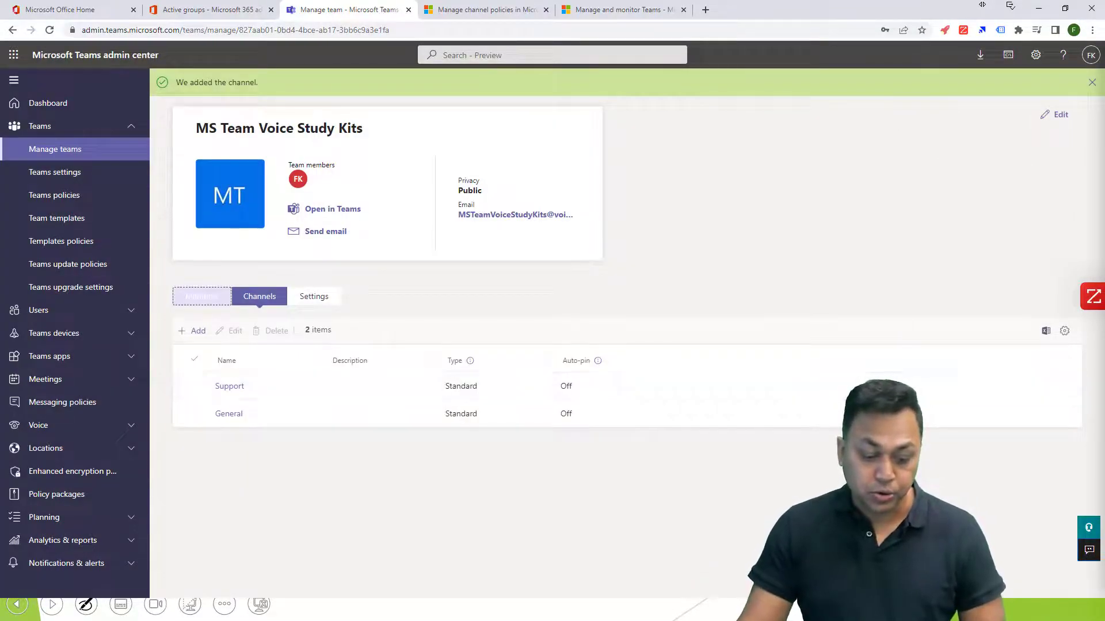
Add a member found by first name and VoiceBootcamp Support to the team's members.
{"action": "left_click", "coordinate": [202, 296]}
{"action": "left_click", "coordinate": [192, 331]}
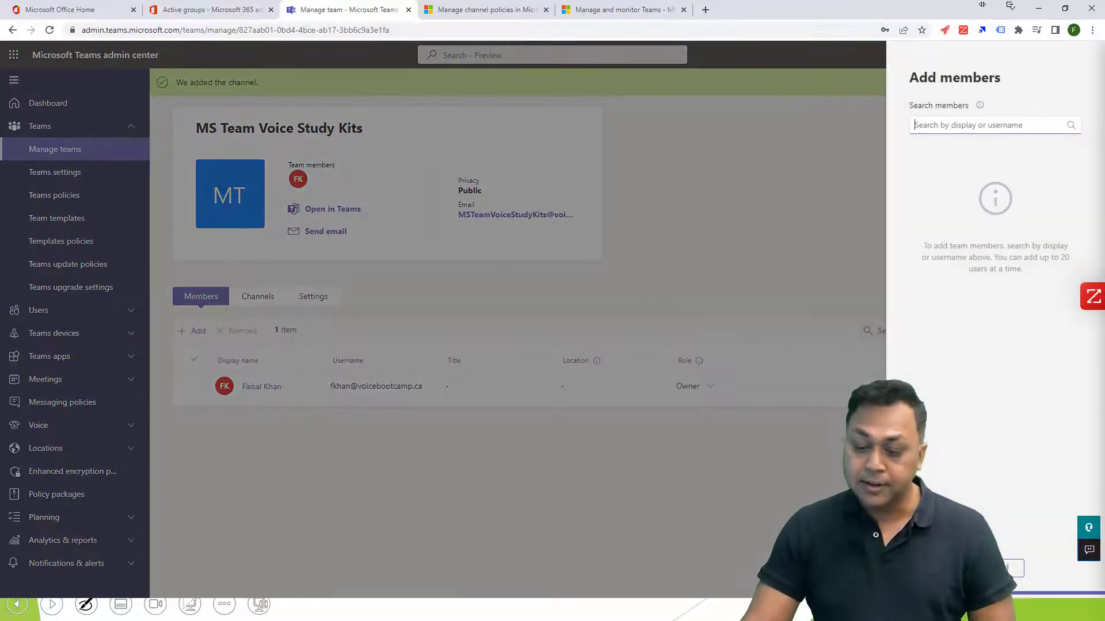
{"action": "type", "text": "Adhora"}
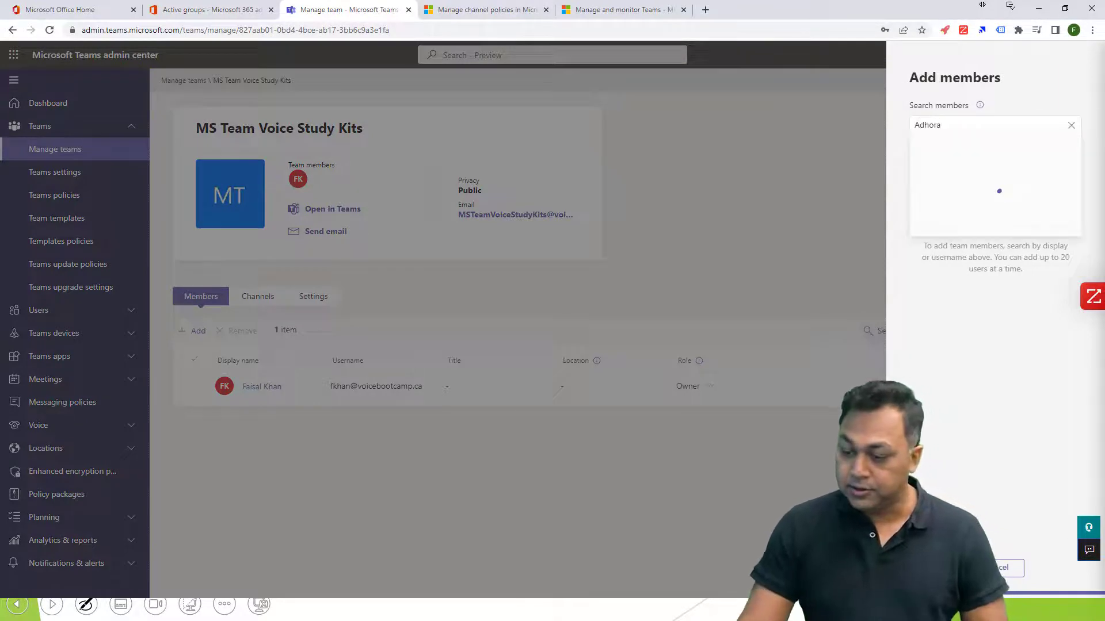
{"action": "key", "text": "Return"}
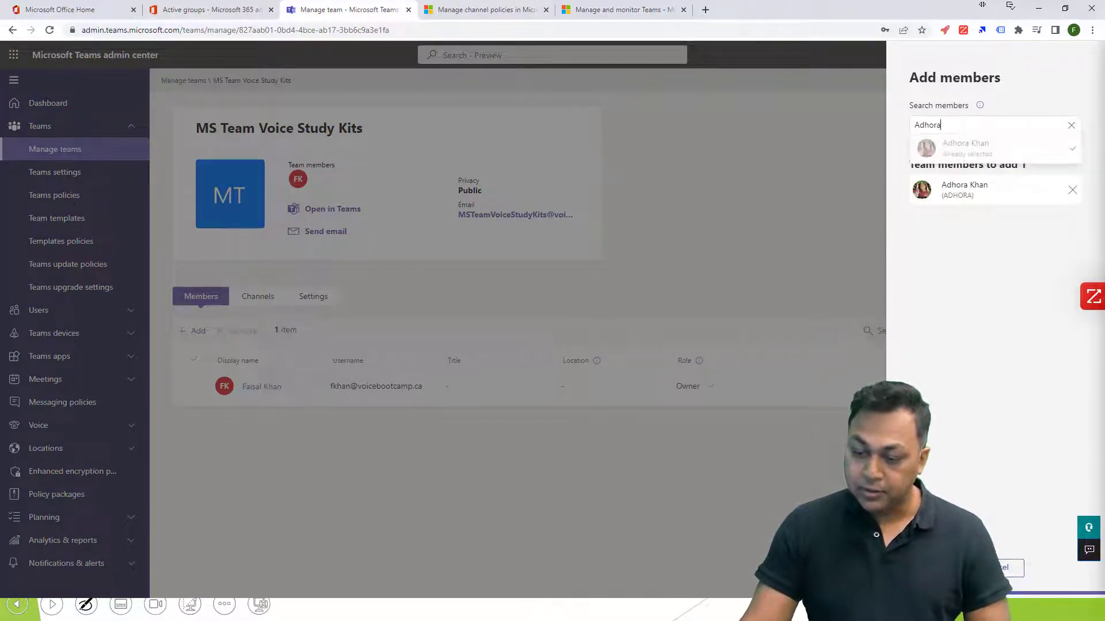
{"action": "type", "text": "Support"}
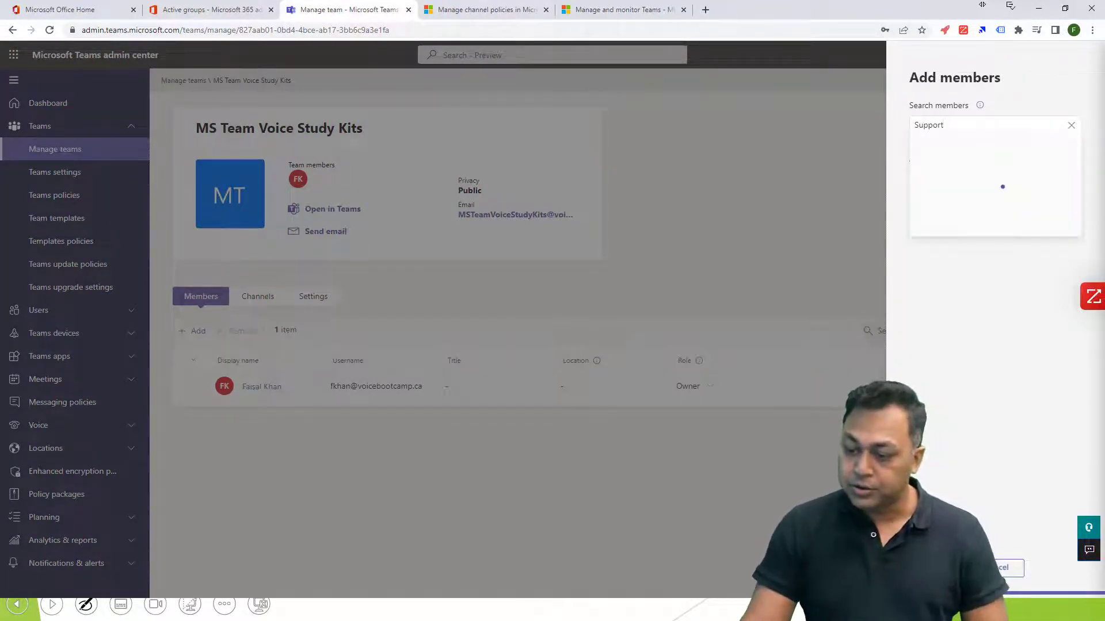
{"action": "key", "text": "Return"}
{"action": "left_click", "coordinate": [936, 568]}
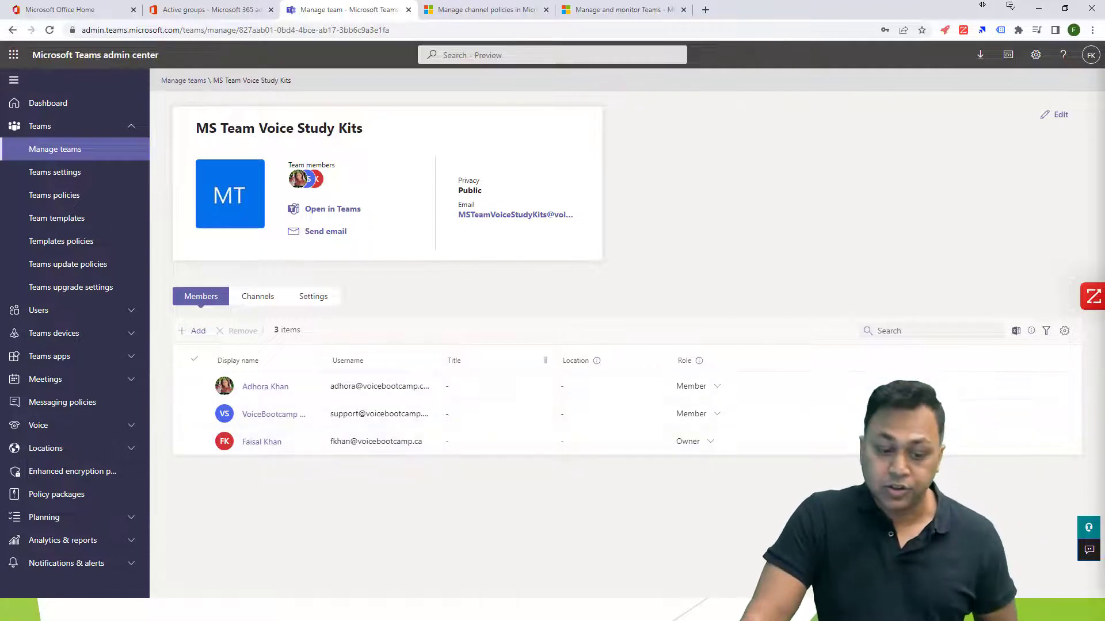
Examine the team's settings for message permissions, mentions and guest permissions.
{"action": "left_click", "coordinate": [314, 296]}
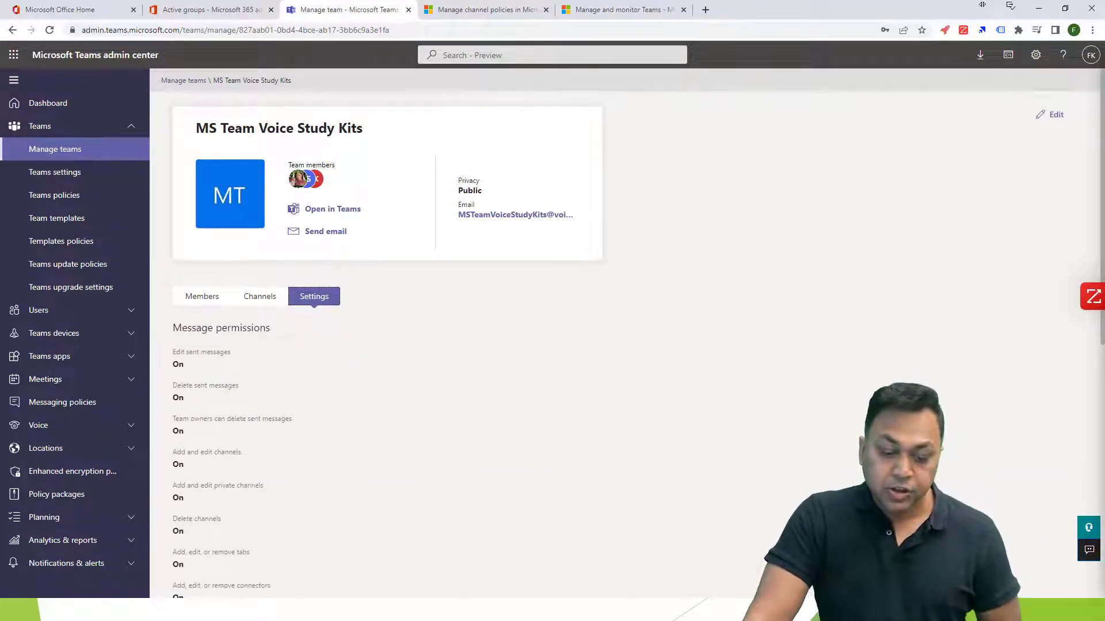
{"action": "scroll", "coordinate": [626, 333], "scroll_direction": "down", "scroll_amount": 2}
{"action": "scroll", "coordinate": [626, 333], "scroll_direction": "down", "scroll_amount": 6}
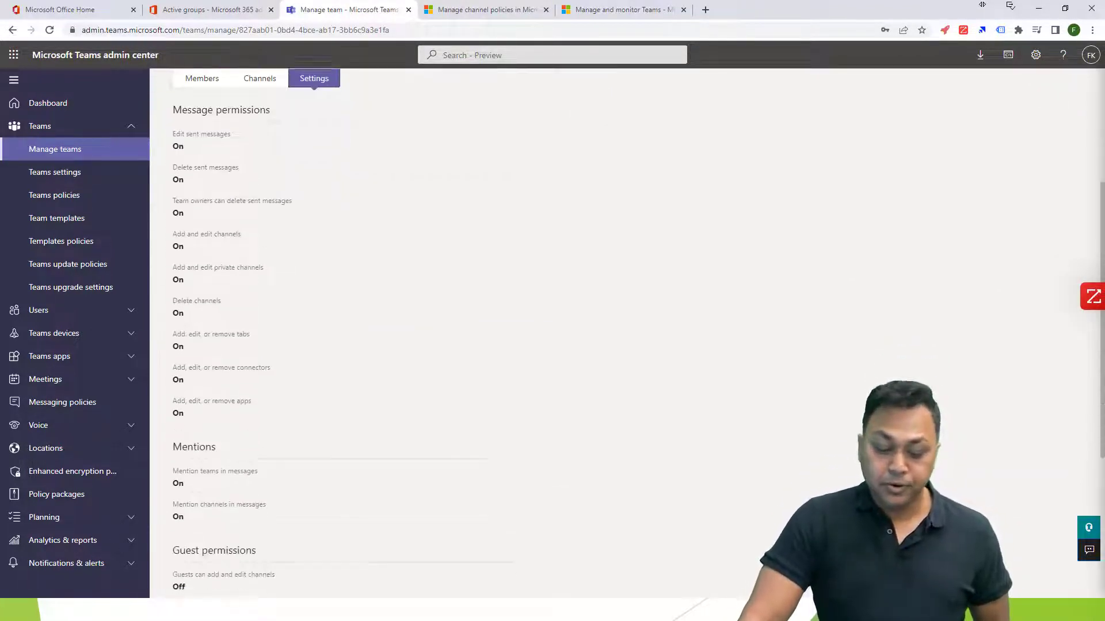
{"action": "scroll", "coordinate": [626, 333], "scroll_direction": "up", "scroll_amount": 6}
{"action": "scroll", "coordinate": [627, 333], "scroll_direction": "up", "scroll_amount": 2}
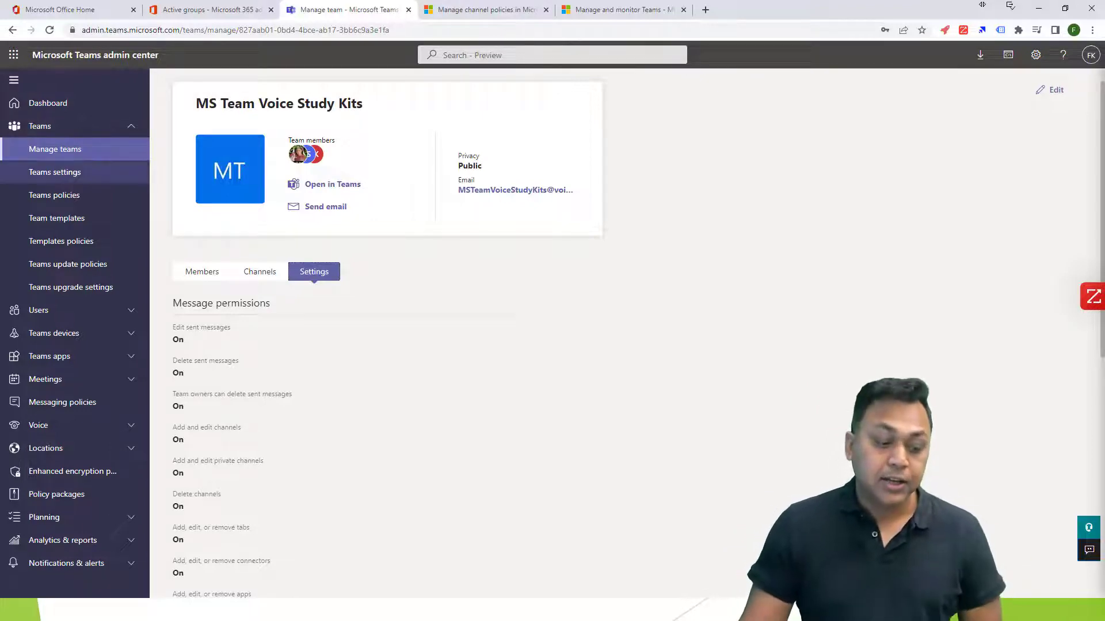
View the organization-wide Teams settings and Teams policies, and return to the MS Team Voice Study Kits details.
{"action": "left_click", "coordinate": [54, 172]}
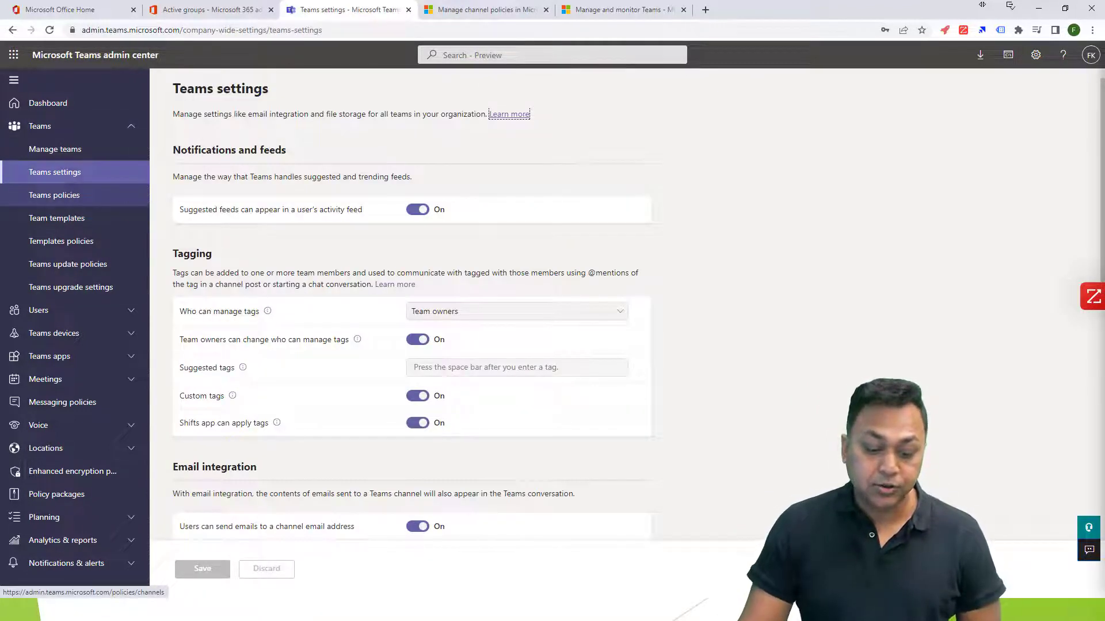
{"action": "left_click", "coordinate": [54, 195]}
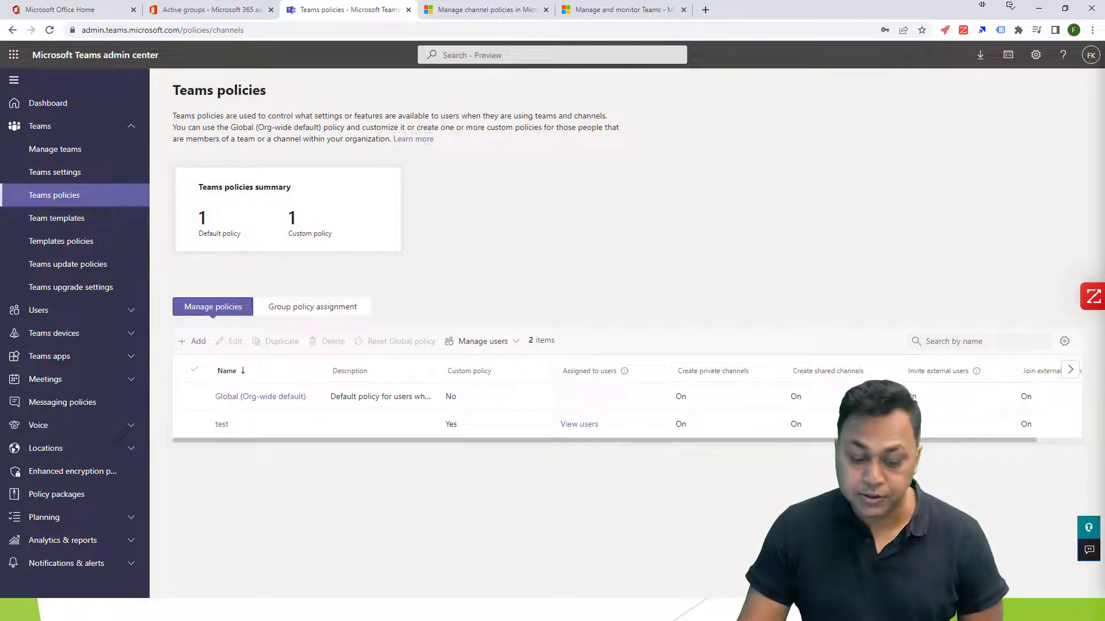
{"action": "left_click", "coordinate": [55, 149]}
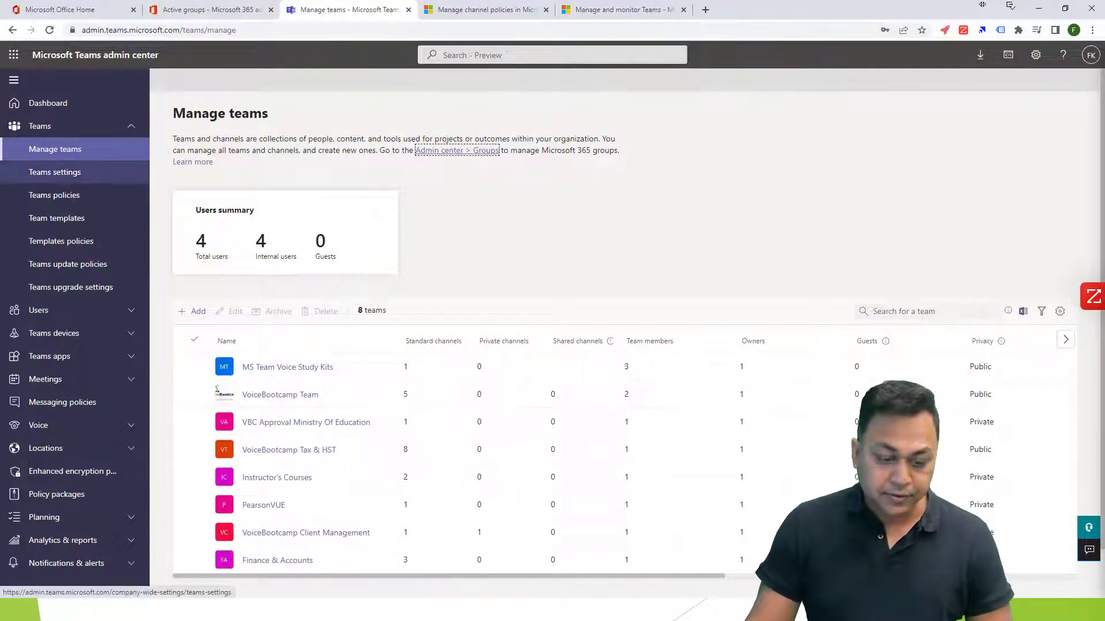
{"action": "left_click", "coordinate": [227, 368]}
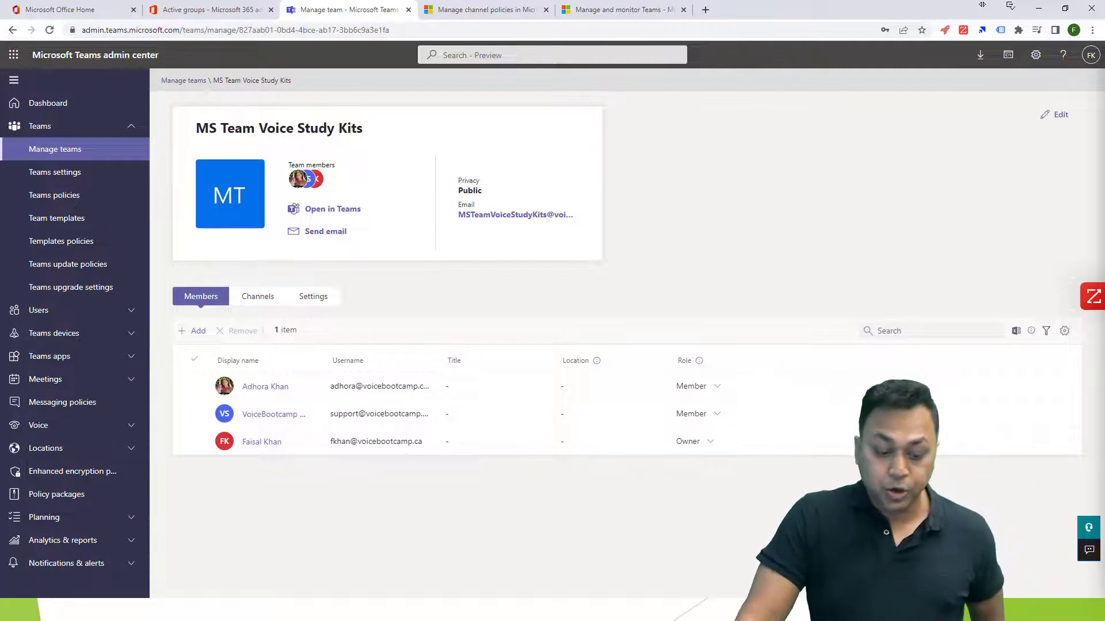
{"action": "left_click", "coordinate": [314, 297]}
{"action": "left_click", "coordinate": [201, 296]}
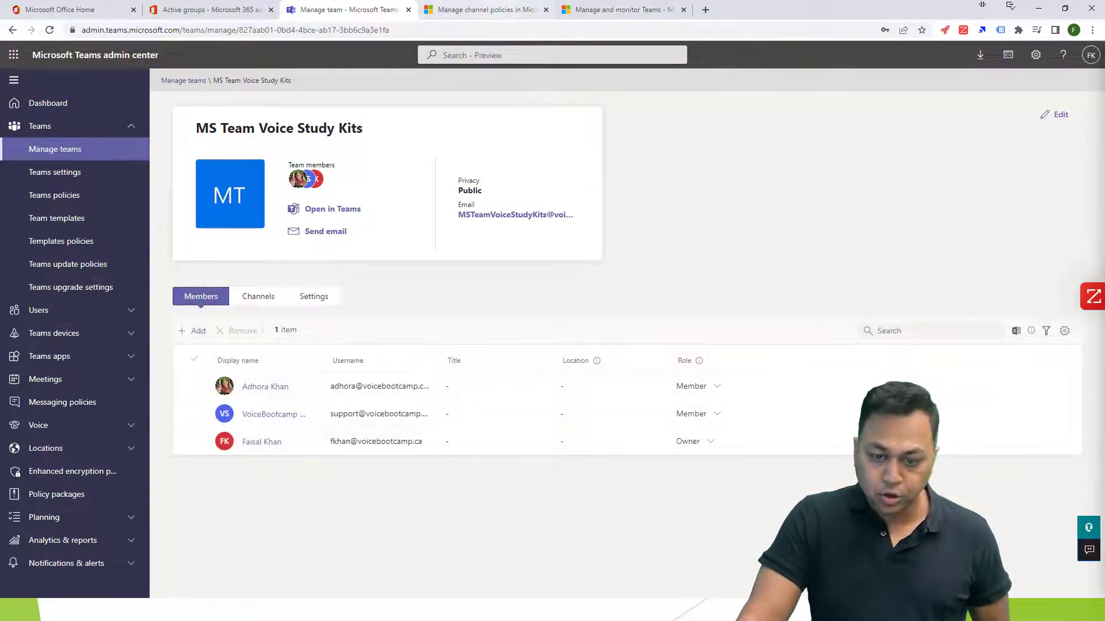
Switch to the Microsoft 365 admin center, open the MS Team Voice Study Kits SharePoint site and dismiss the site design prompt.
{"action": "key", "text": "ctrl+Tab"}
{"action": "key", "text": "ctrl+Tab"}
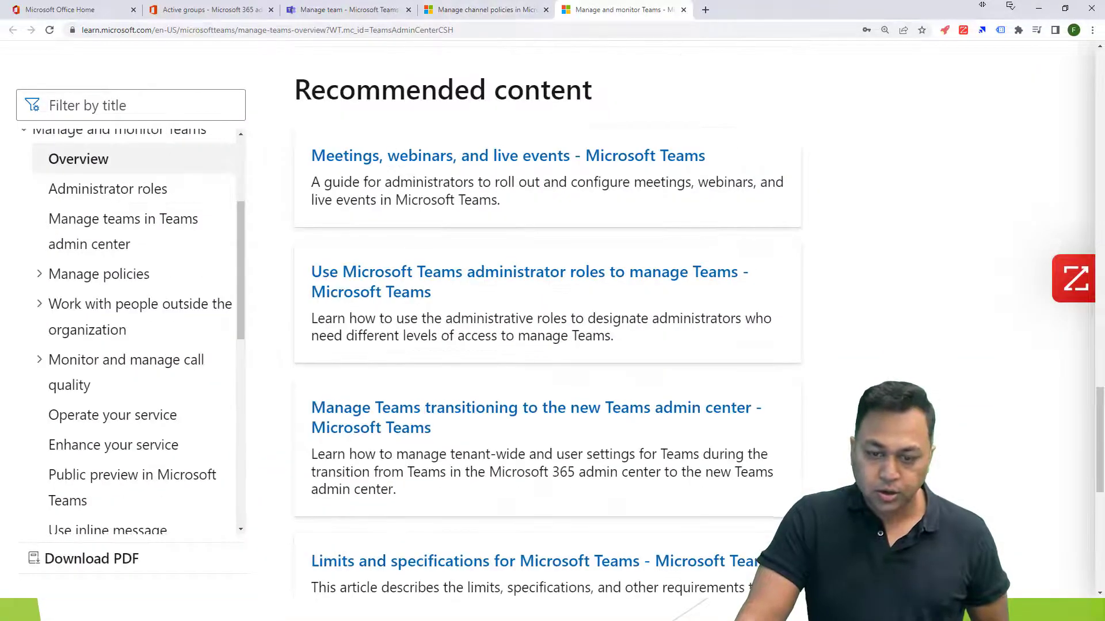
{"action": "key", "text": "ctrl+Tab"}
{"action": "key", "text": "ctrl+Tab"}
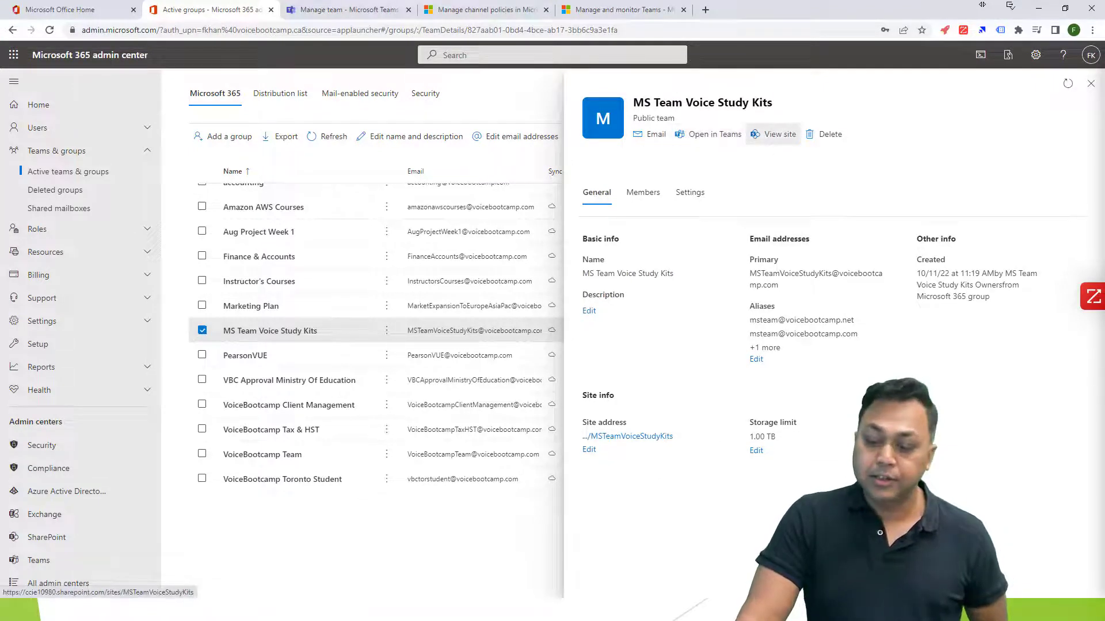
{"action": "left_click", "coordinate": [774, 135]}
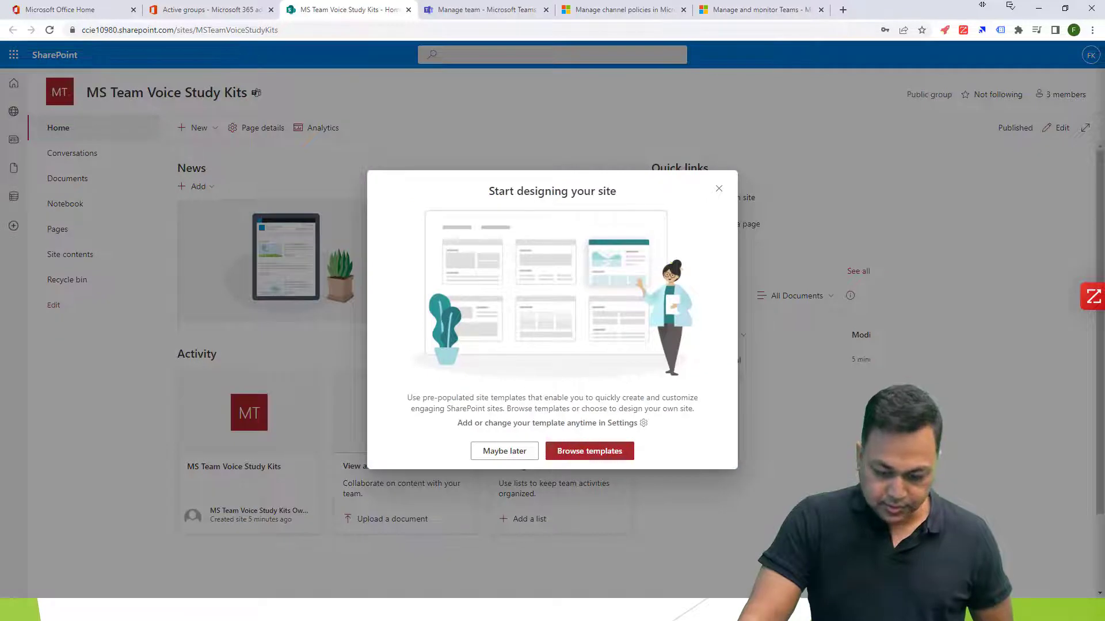
{"action": "left_click", "coordinate": [719, 188]}
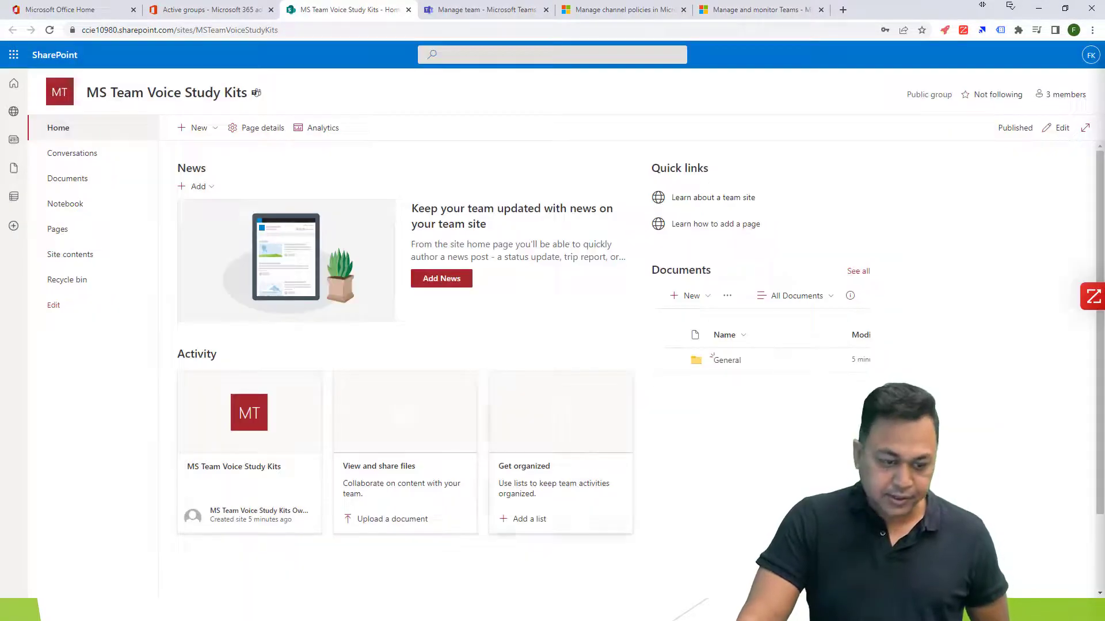
View the site's group conversations in Outlook and read the message "This is a demo for video training".
{"action": "left_click", "coordinate": [72, 153]}
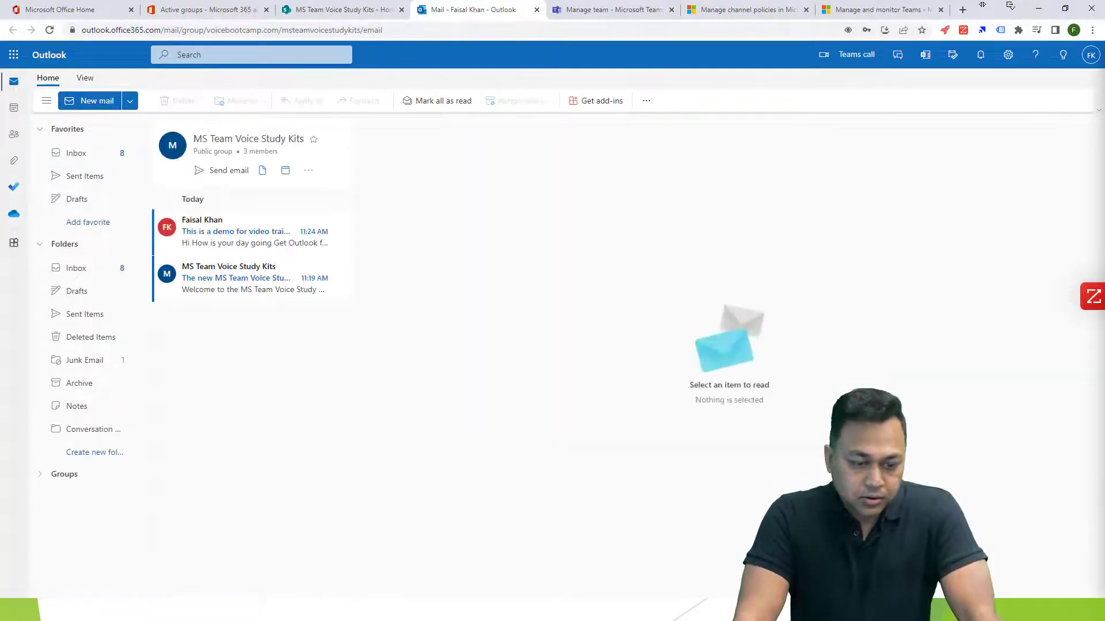
{"action": "left_click", "coordinate": [253, 232]}
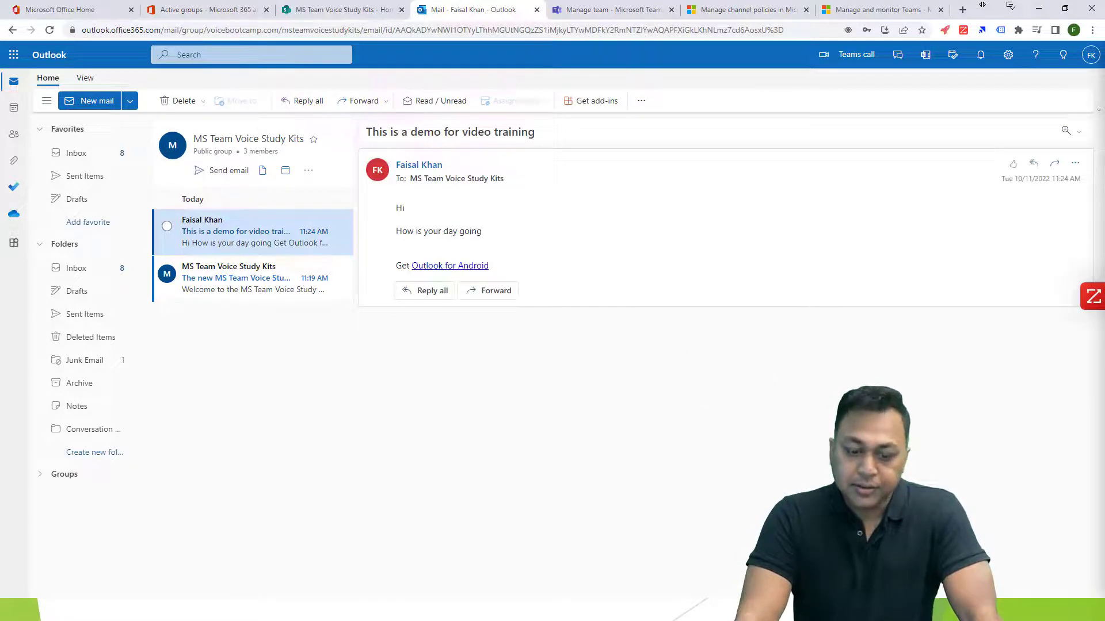